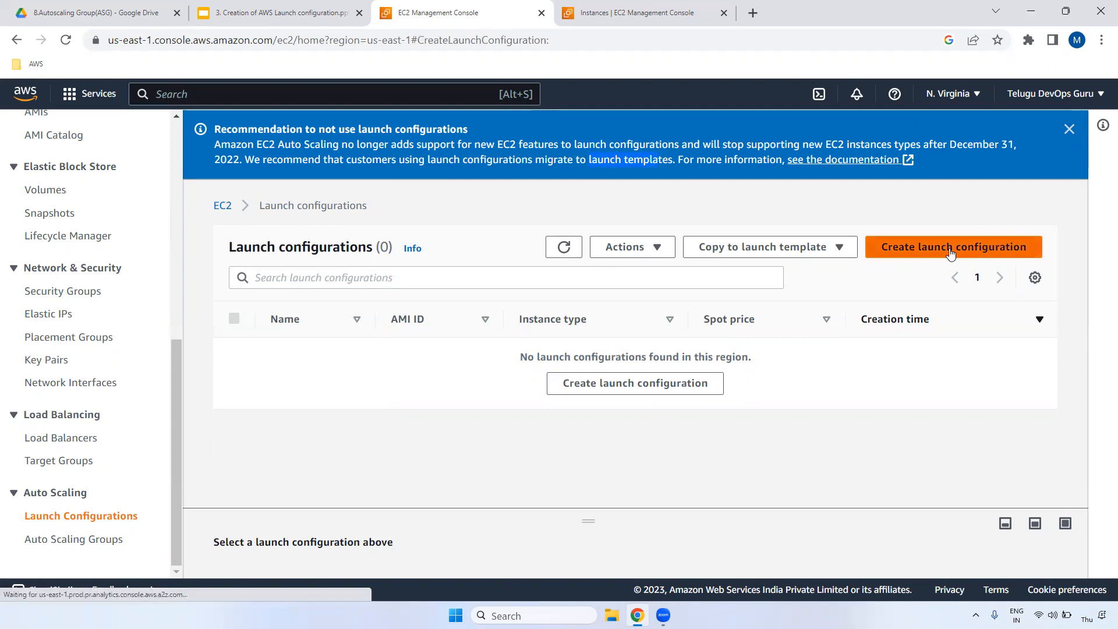
Name the new launch configuration LC.
drag(92, 223, 343, 258)
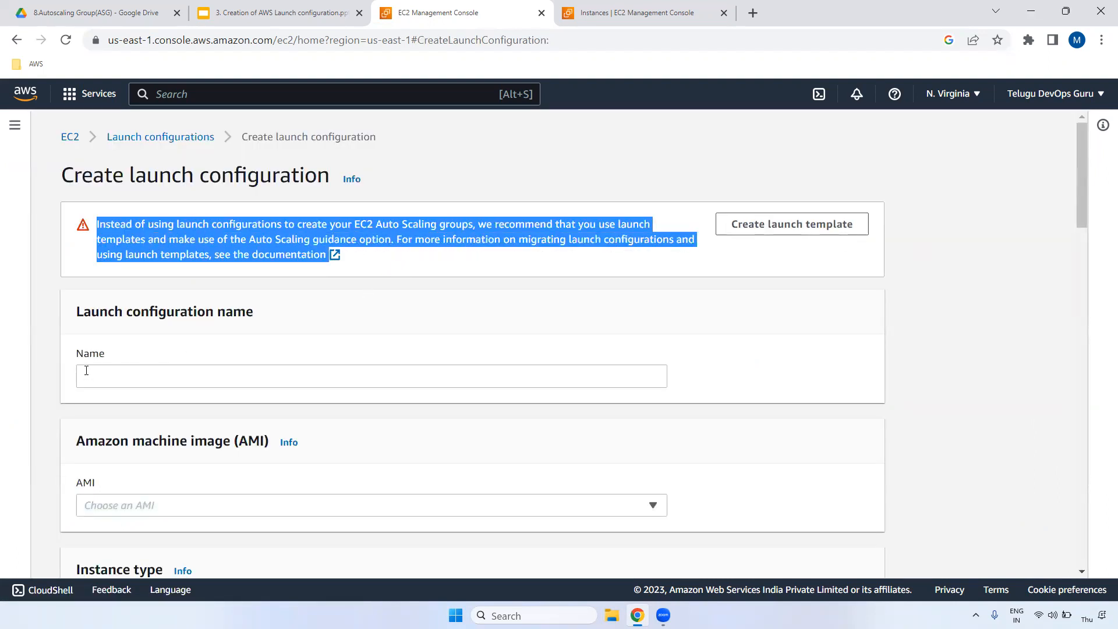
click(89, 372)
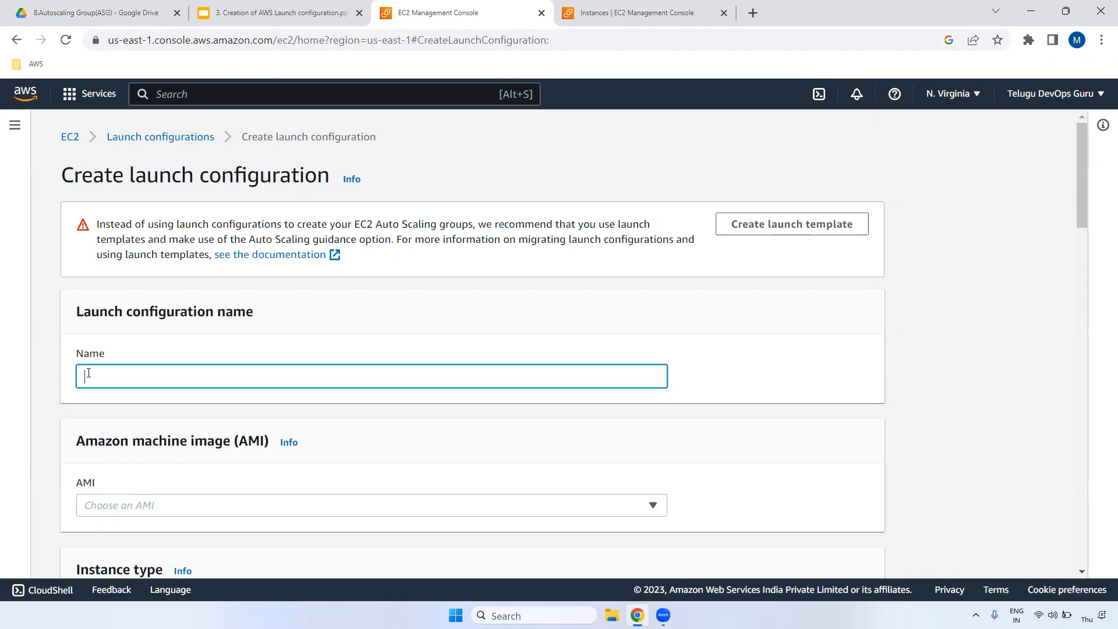
text(LC)
scroll(1081, 142, down, 2)
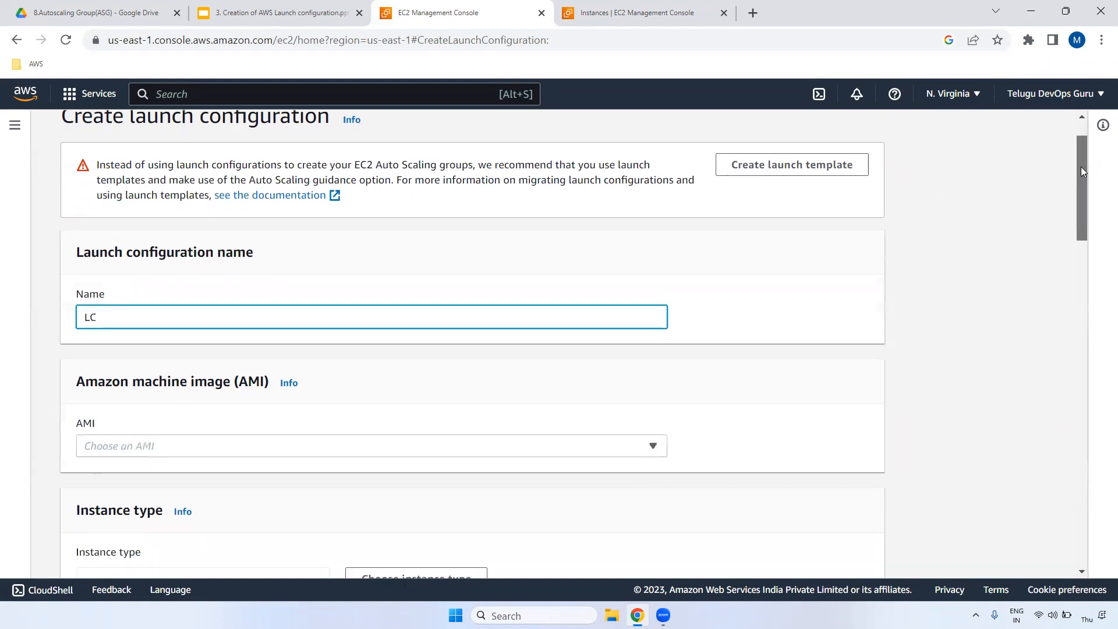
drag(115, 247, 76, 250)
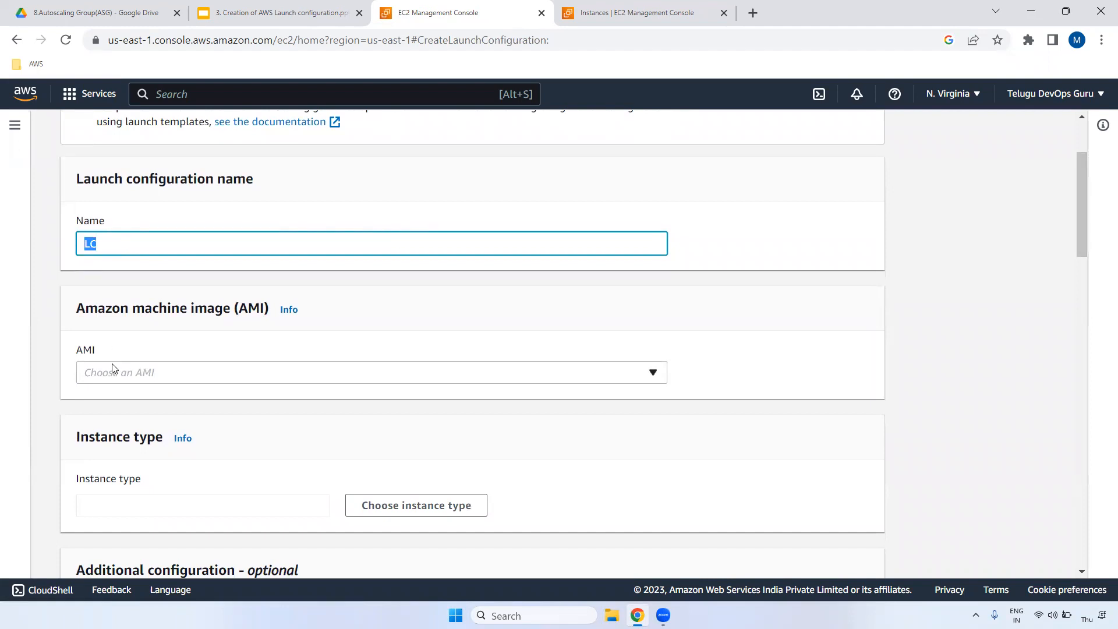
Copy the AMI ID from the running instance's details and select ami-069aabeee6f53e7bf as the launch configuration's AMI.
double_click(81, 351)
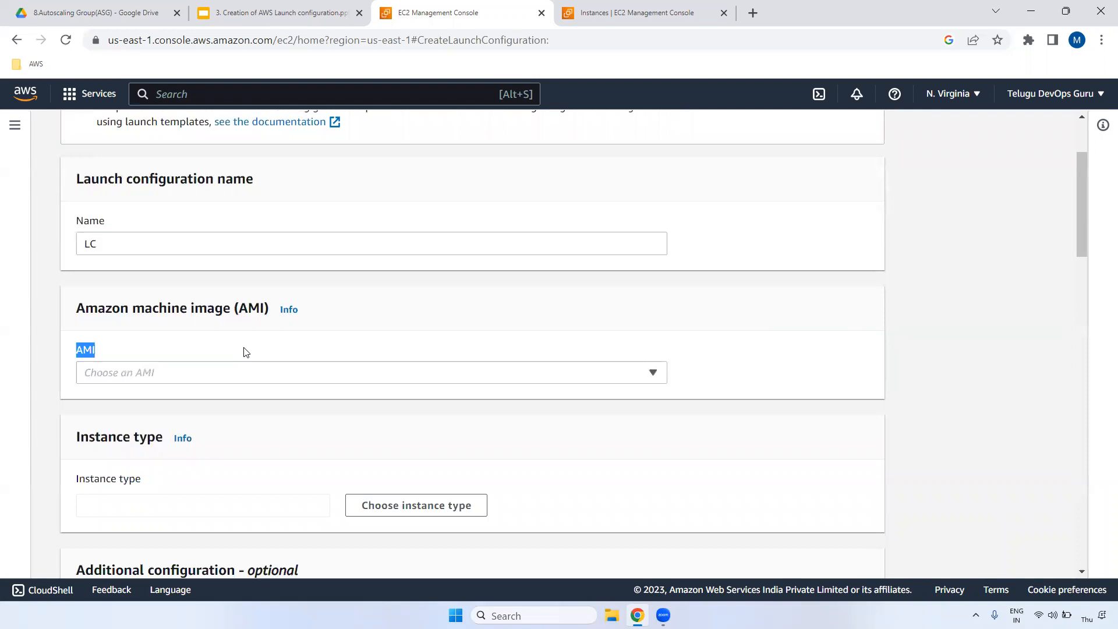
click(339, 376)
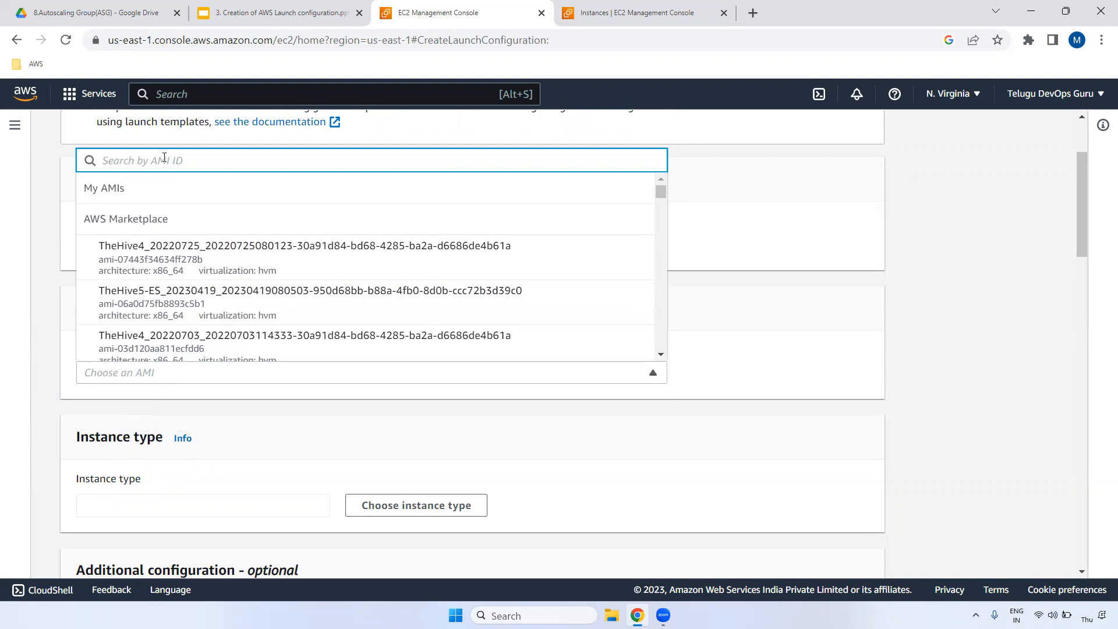
click(616, 11)
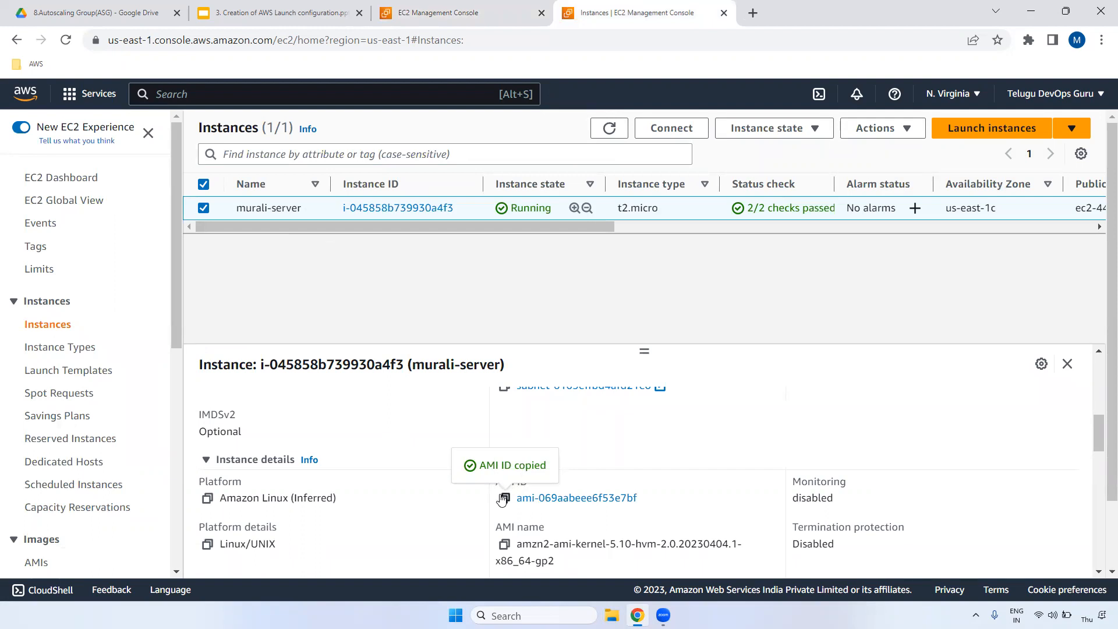
click(466, 8)
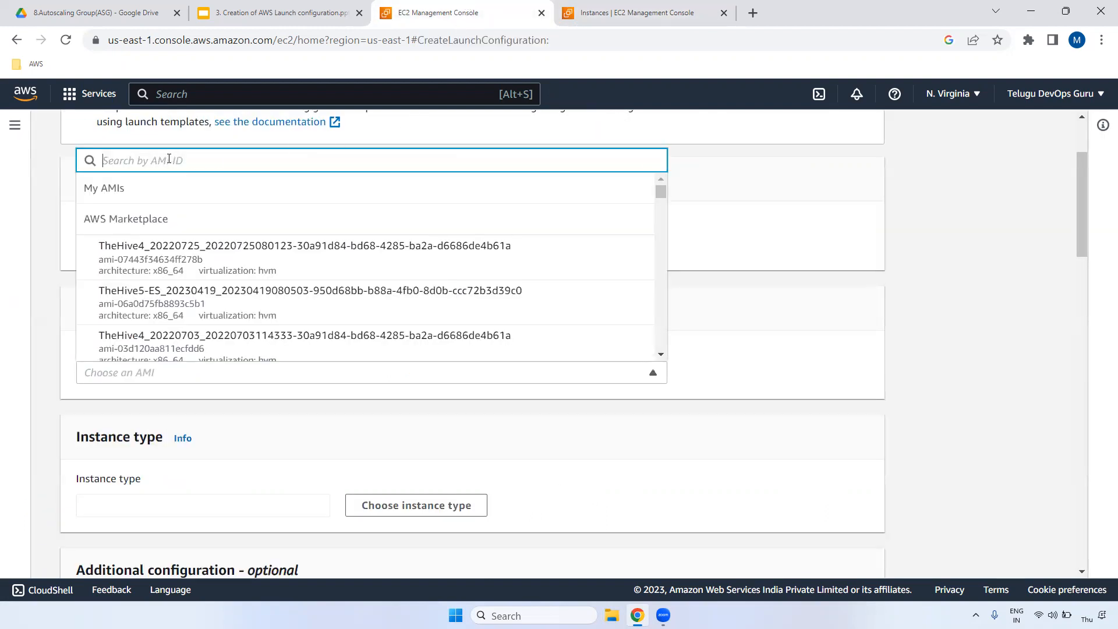
text(ami-069aabeee6f53e7bf)
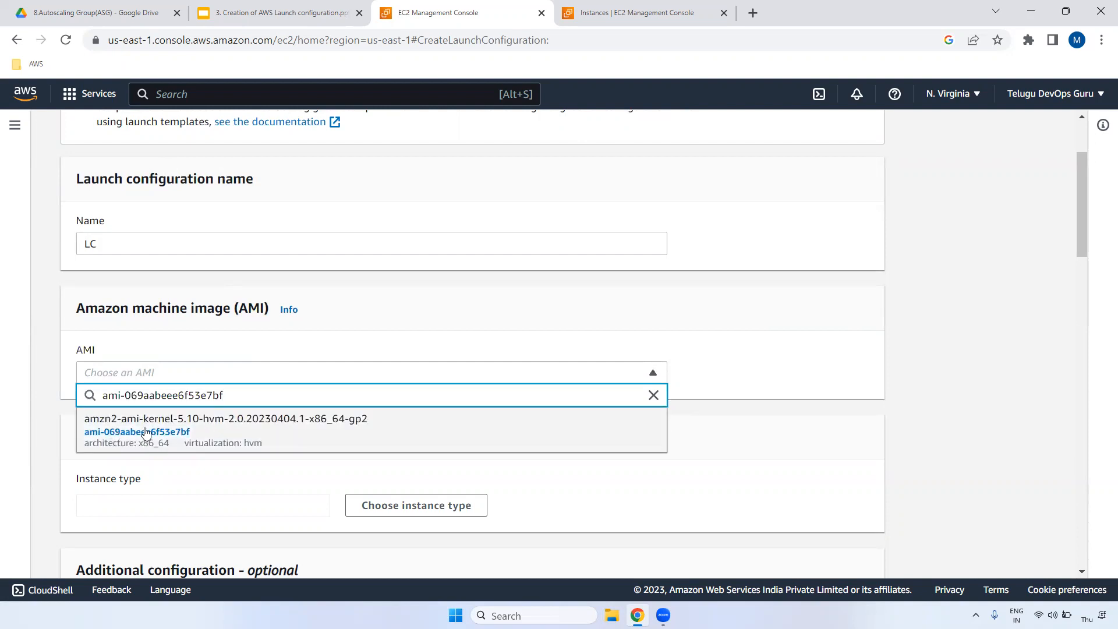
click(146, 434)
Search the instance types for t2.micr and choose t2.micro for the launch configuration.
drag(1080, 243, 1080, 301)
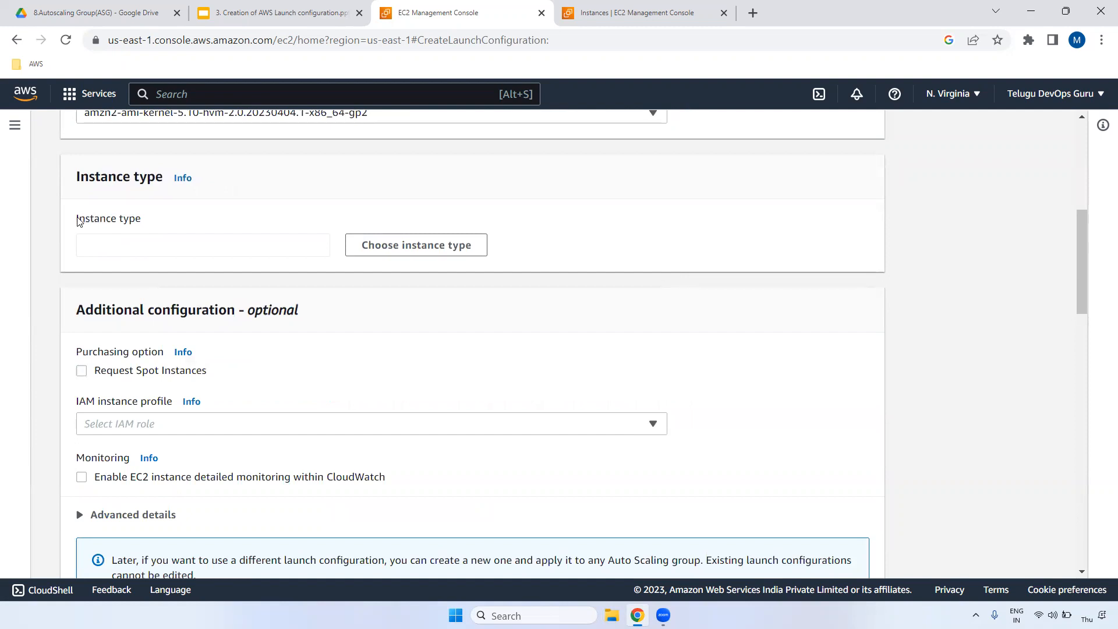
click(434, 251)
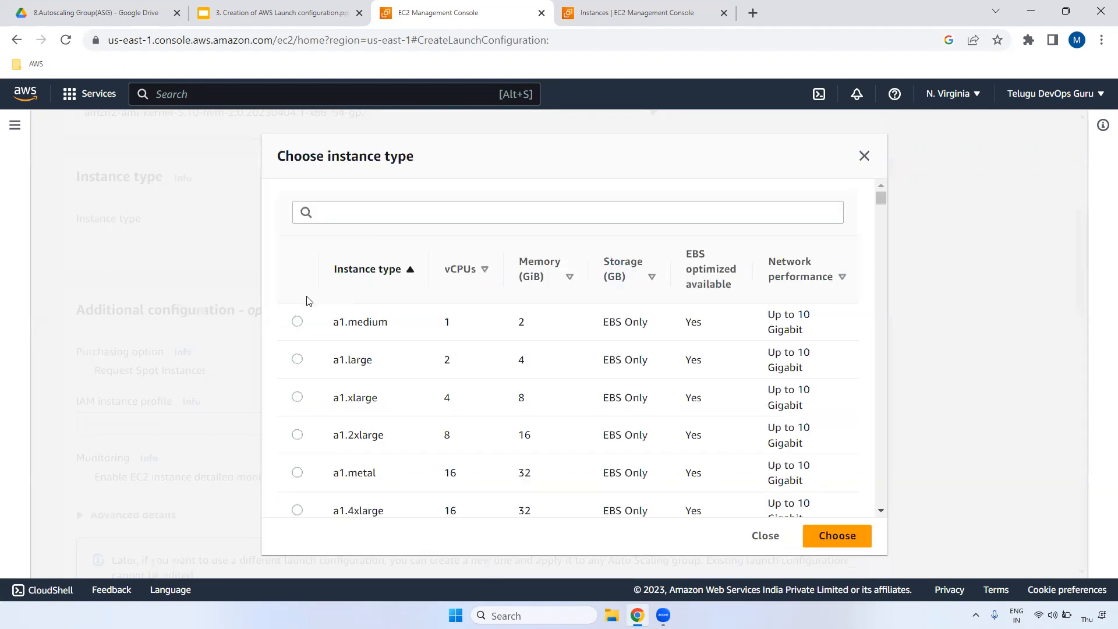
click(339, 215)
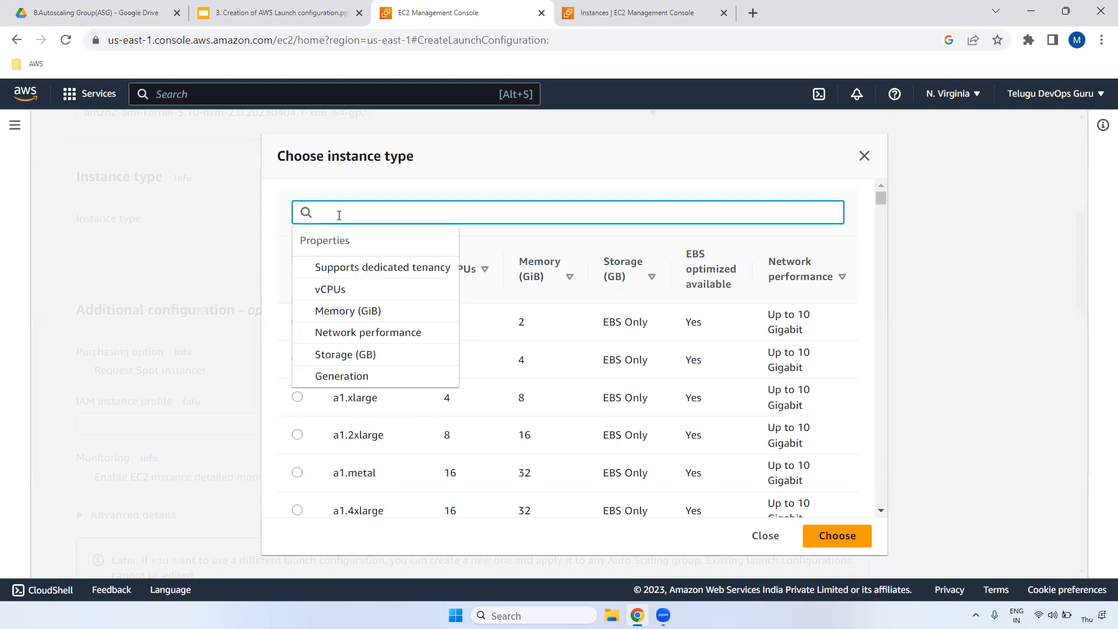
text(t2.mi)
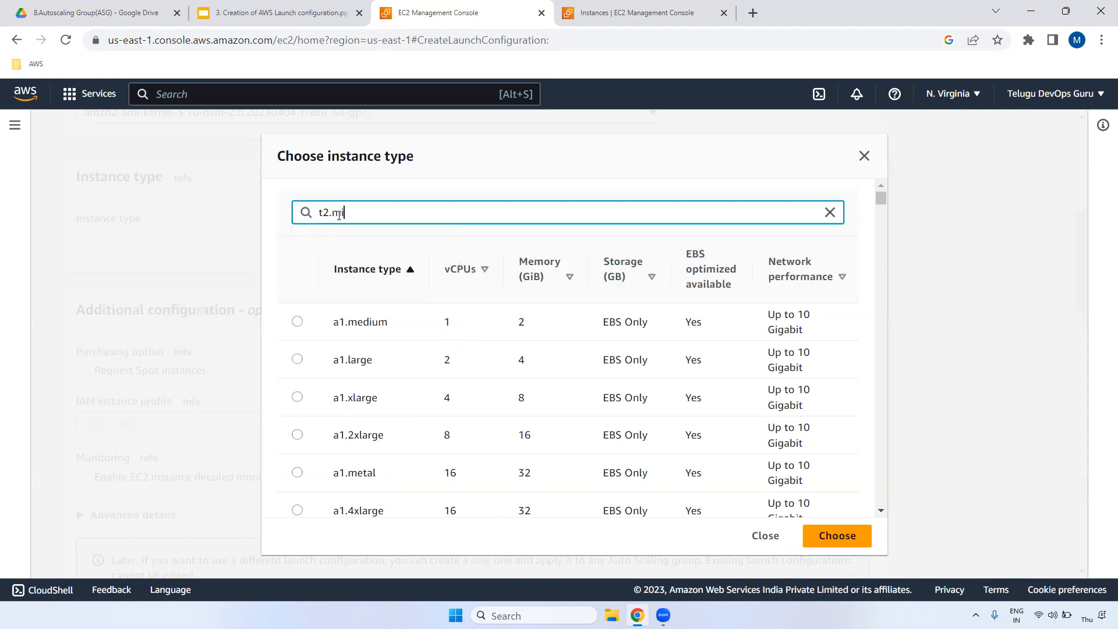
text(cr)
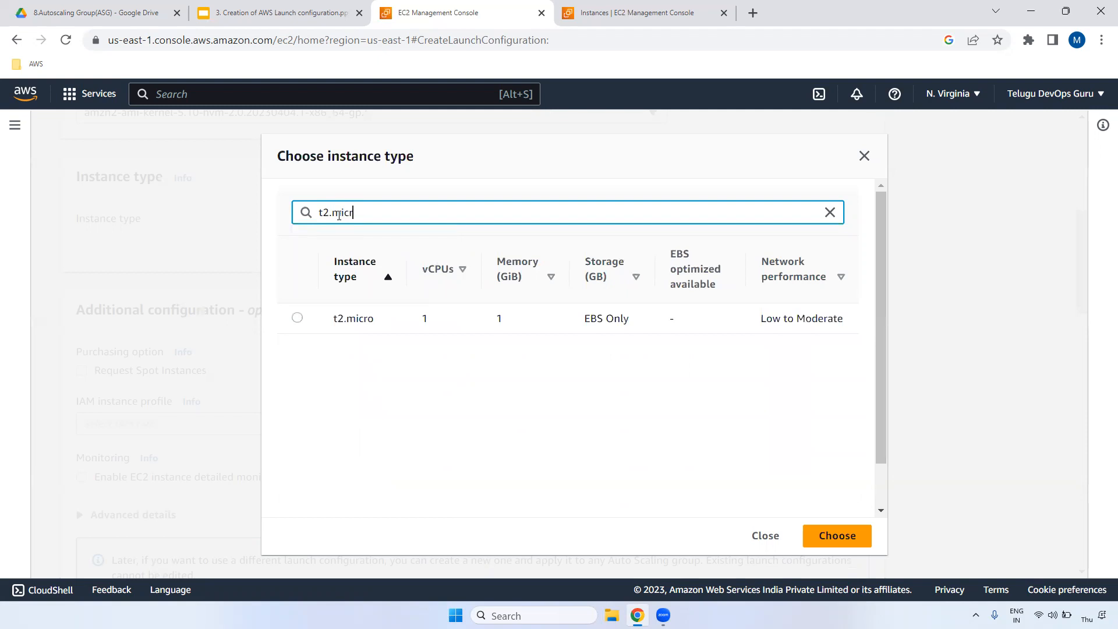
click(301, 319)
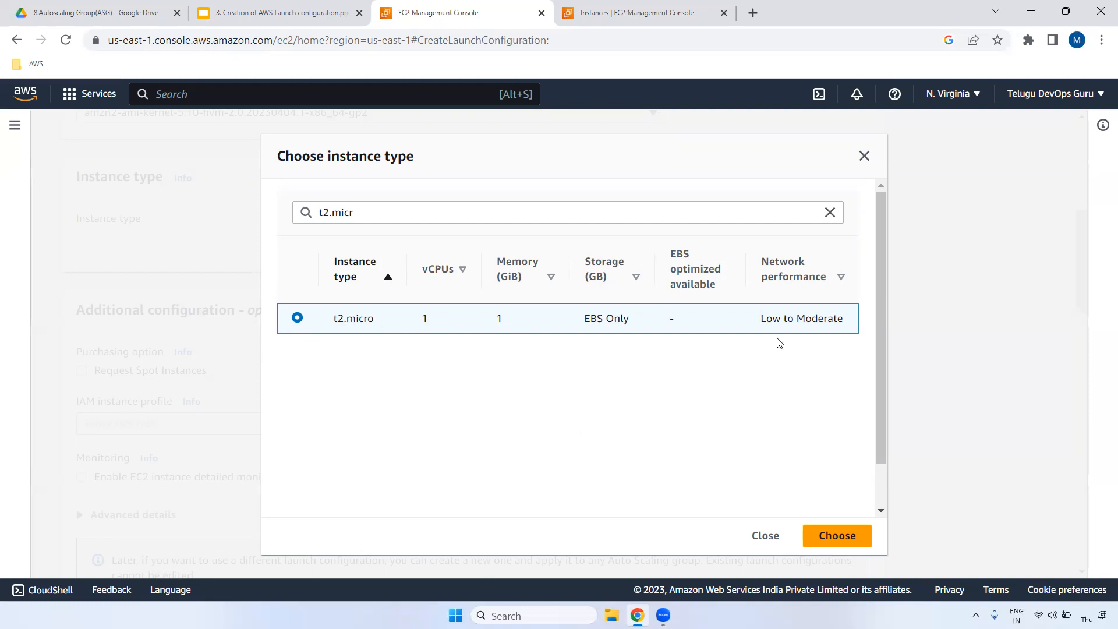
click(830, 532)
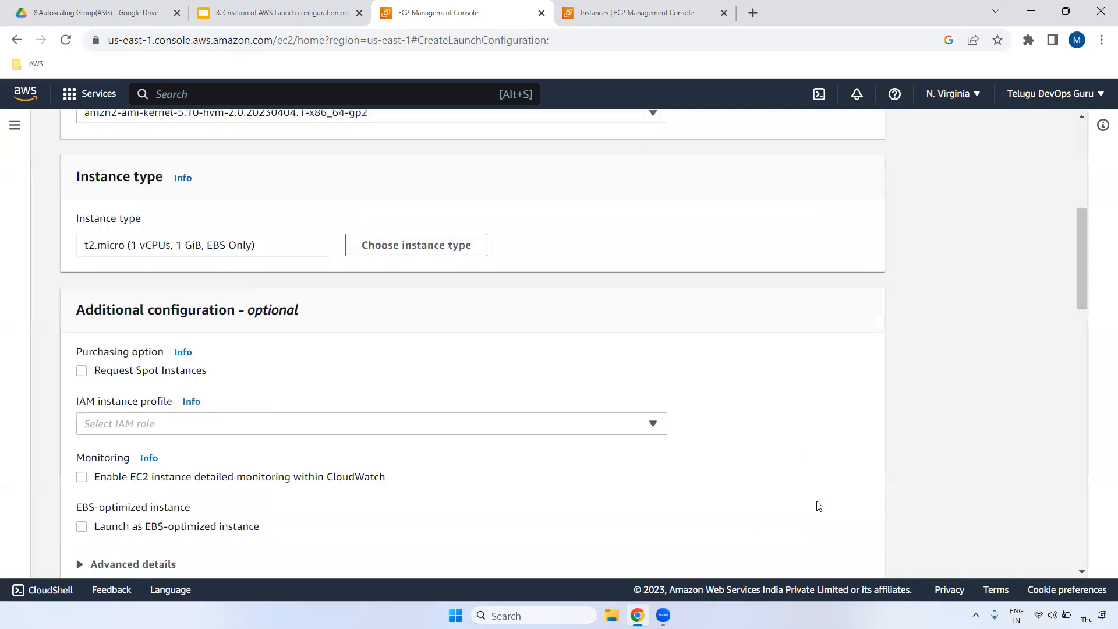
Assign Sample-role as the IAM instance profile in the additional configuration.
drag(1084, 268, 1085, 302)
double_click(93, 194)
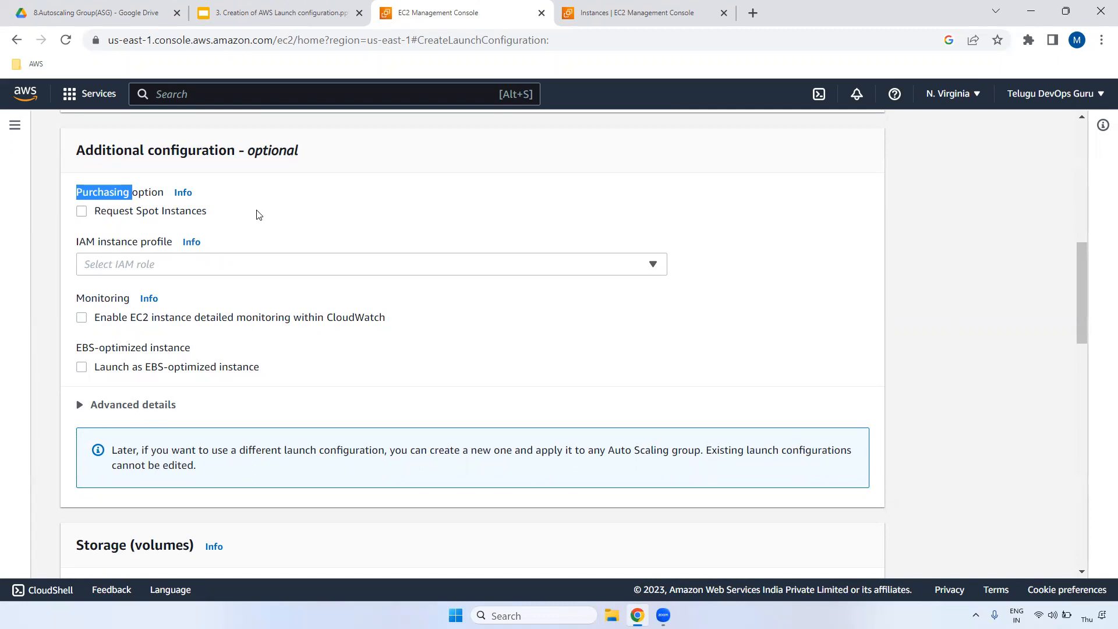
click(130, 266)
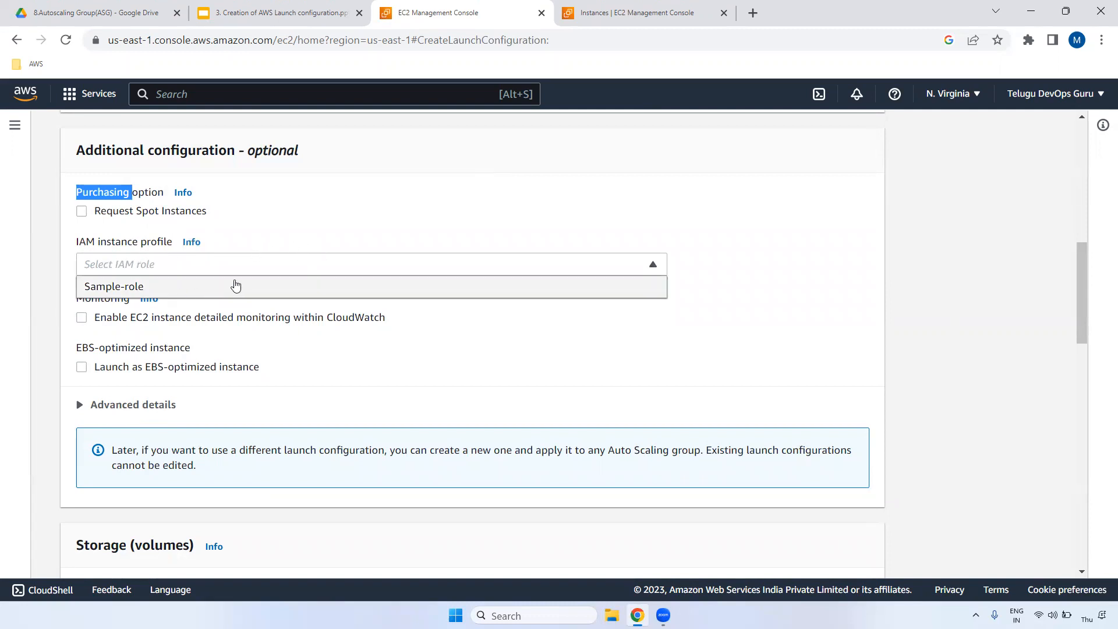
click(181, 285)
click(460, 201)
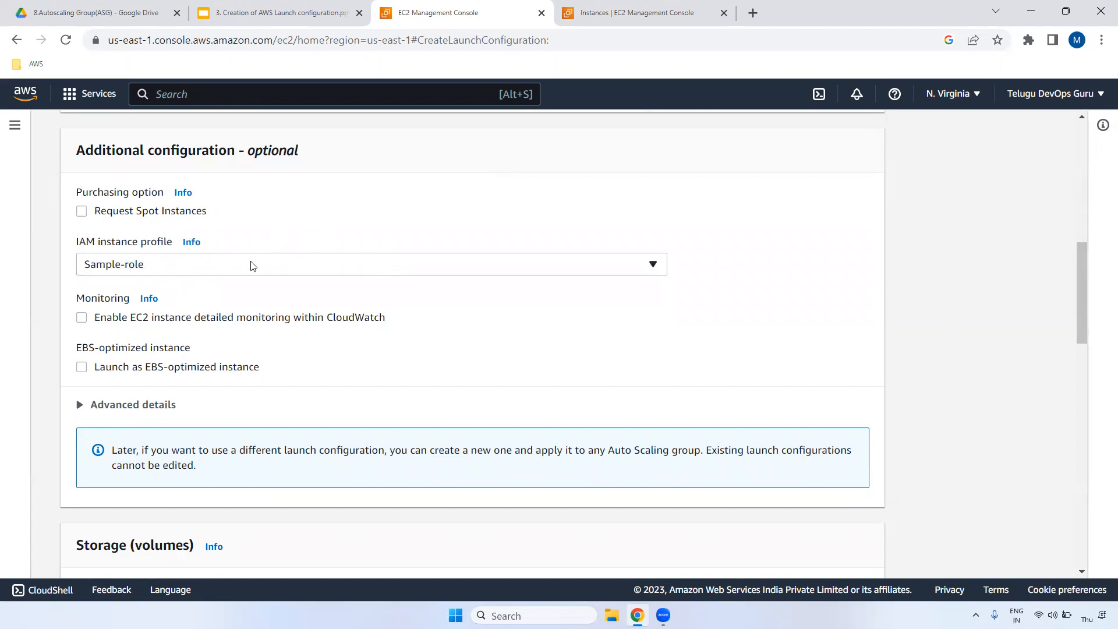
Toggle detailed CloudWatch monitoring and the EBS-optimized launch option on and back off.
scroll(1082, 262, down, 1)
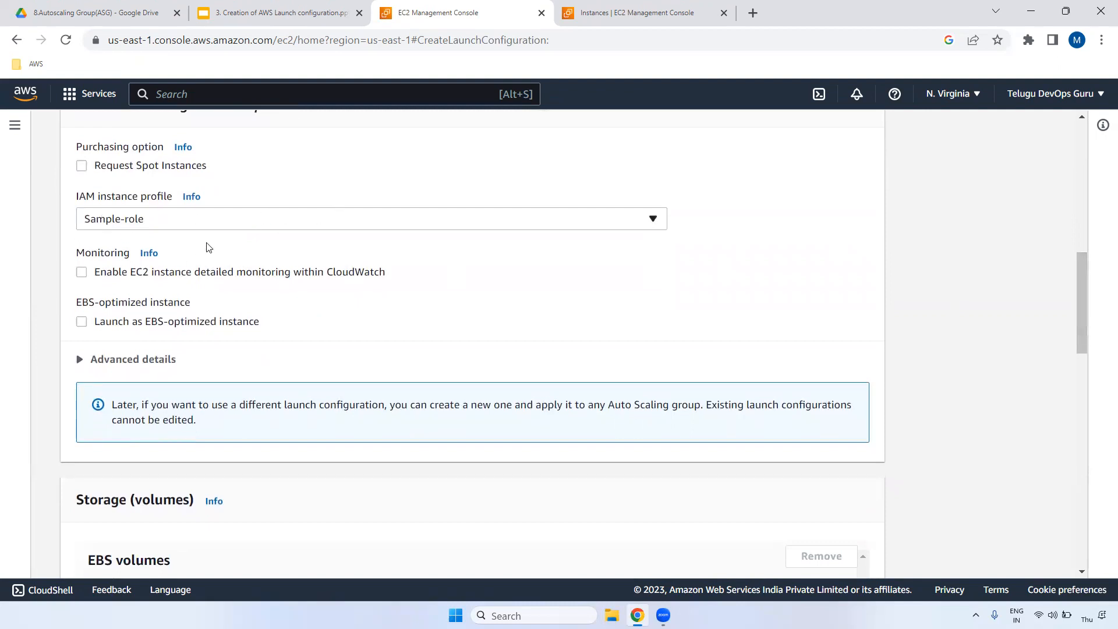
drag(77, 253, 137, 254)
click(81, 272)
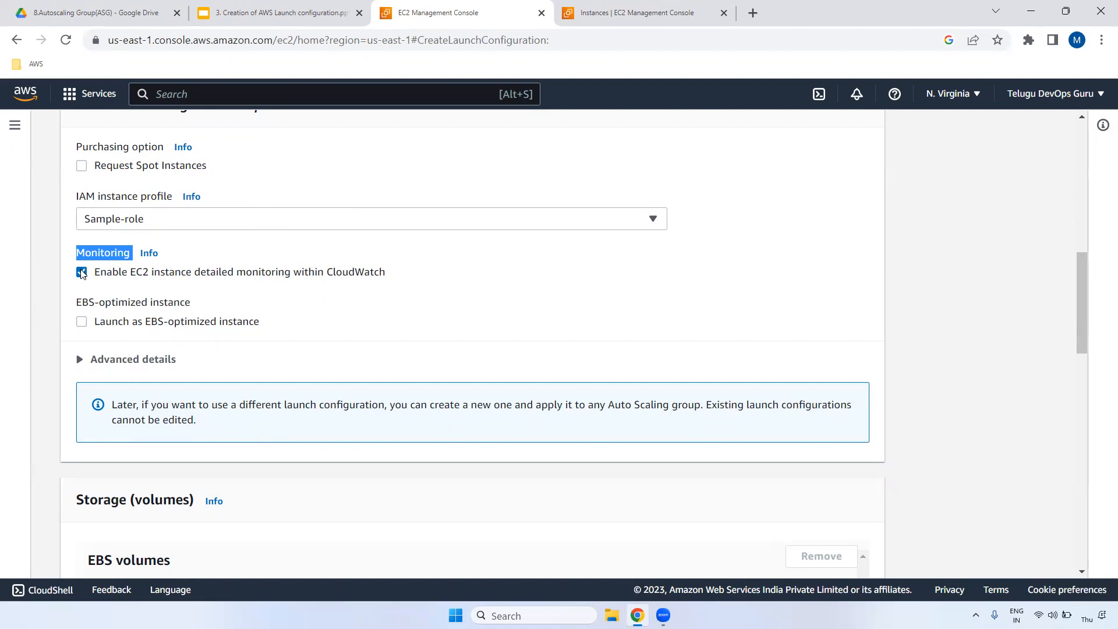
click(81, 272)
click(417, 276)
drag(417, 276, 113, 289)
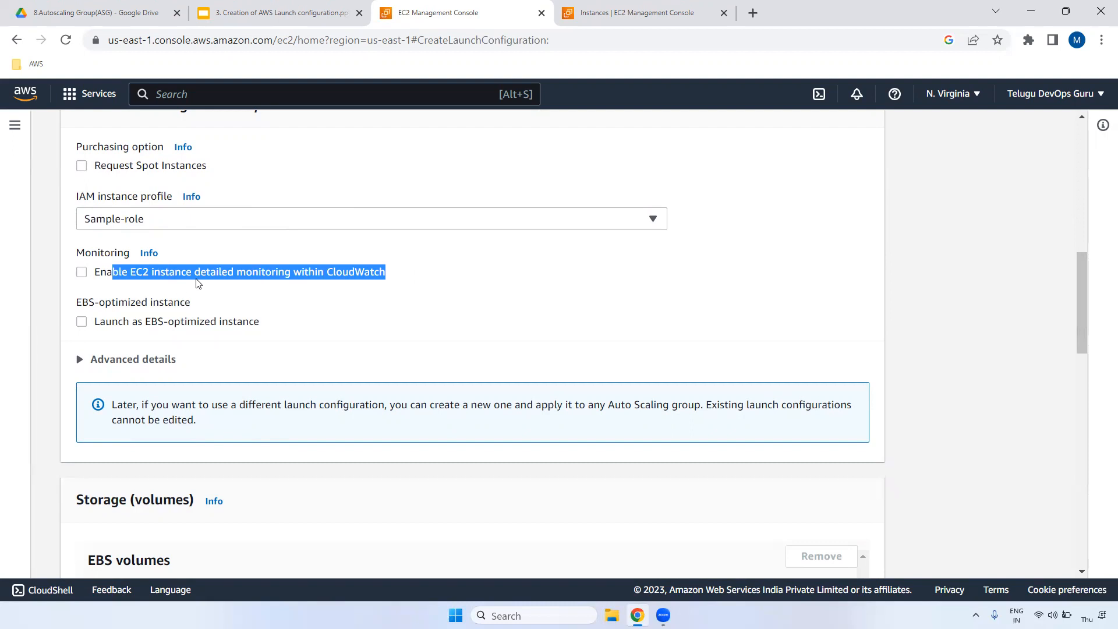
click(82, 273)
click(81, 273)
drag(83, 303, 217, 307)
click(81, 322)
click(81, 322)
Expand the advanced details and examine the user data options and the root EBS volume's size setting.
click(107, 359)
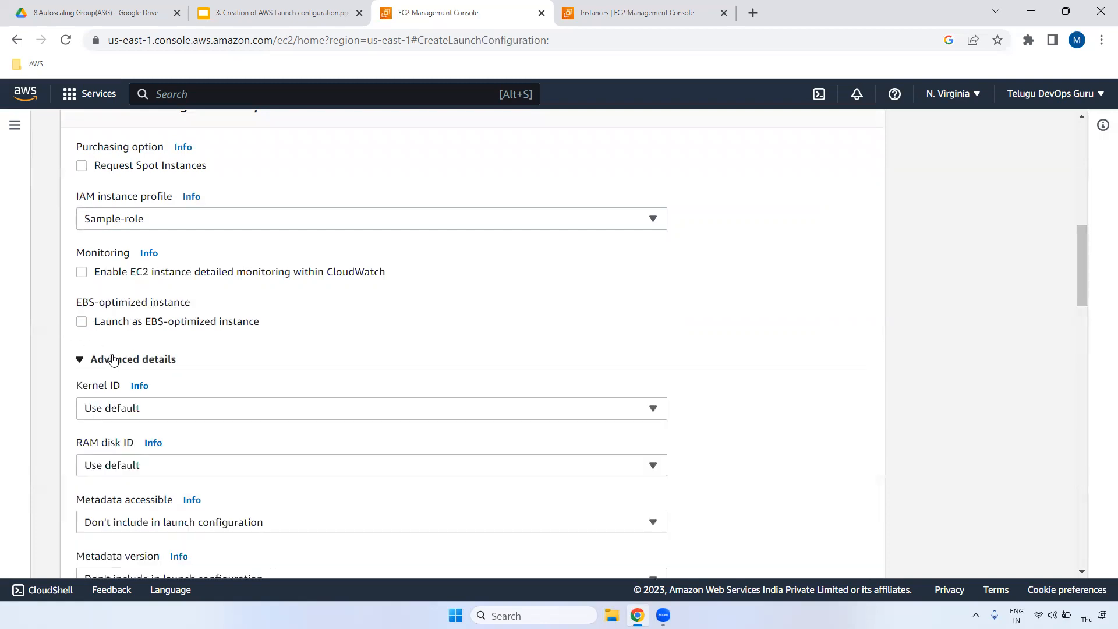
scroll(1081, 258, down, 3)
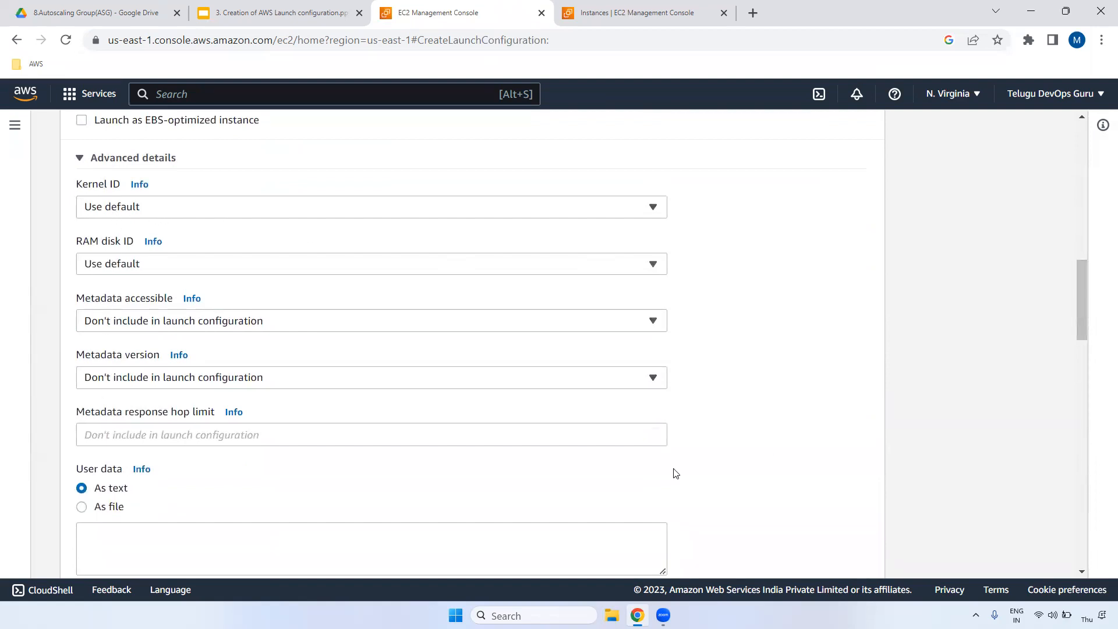
drag(1081, 284, 1081, 331)
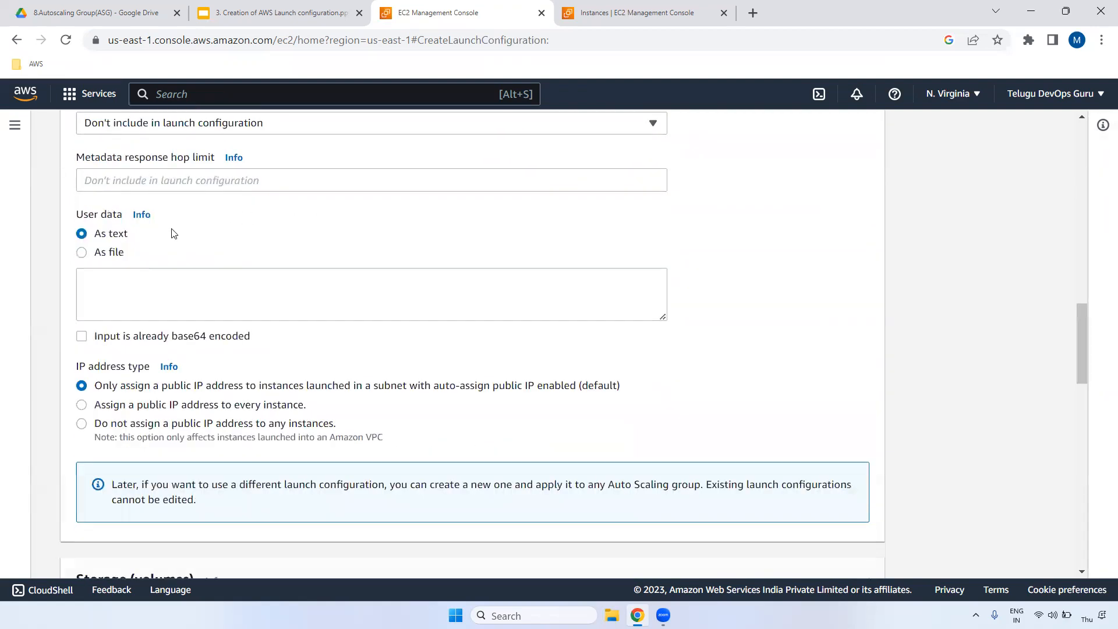
drag(76, 216, 134, 223)
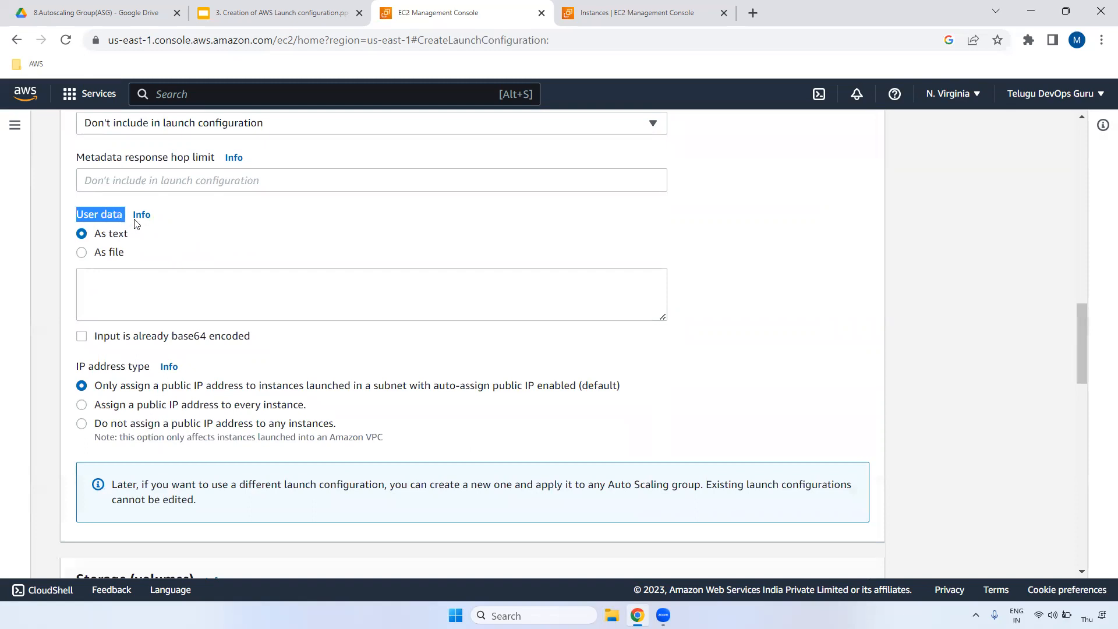
click(223, 295)
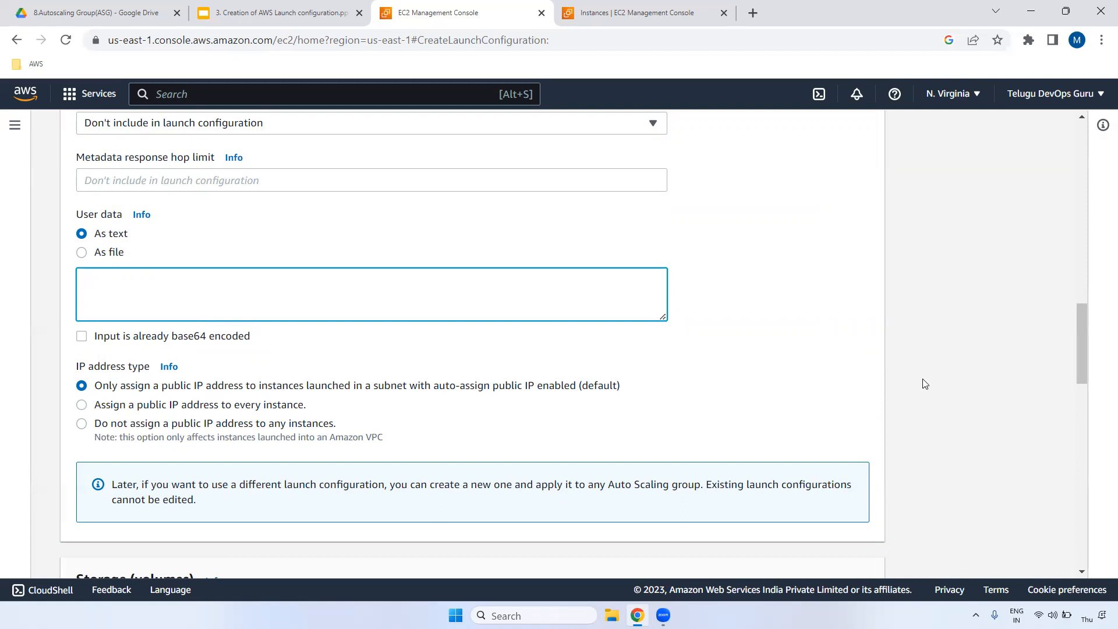
drag(1084, 346, 1085, 410)
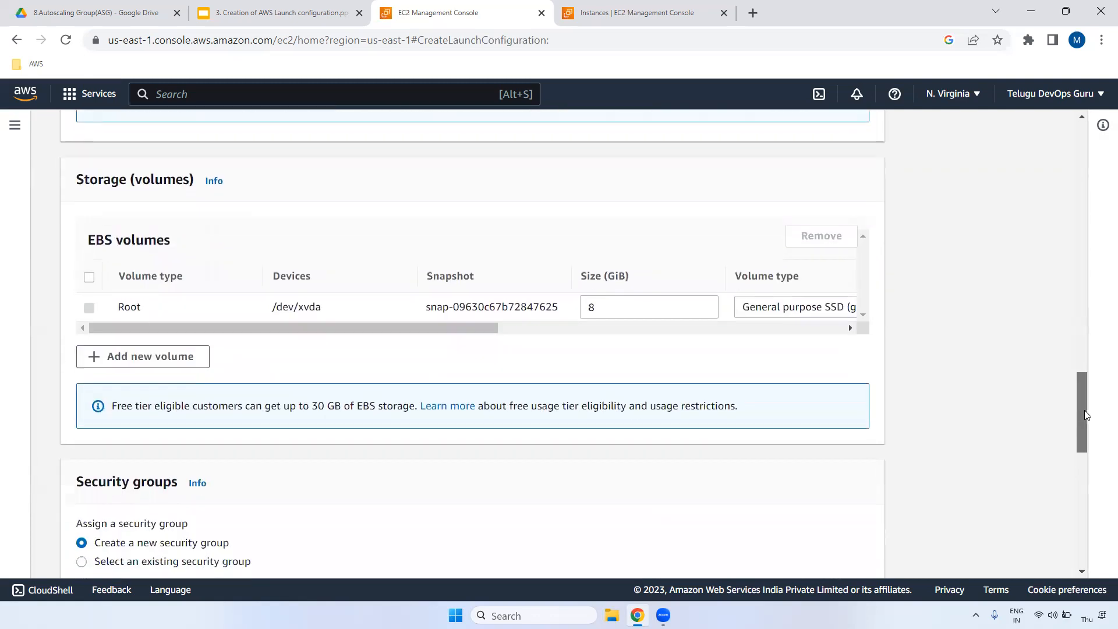
drag(73, 246, 245, 244)
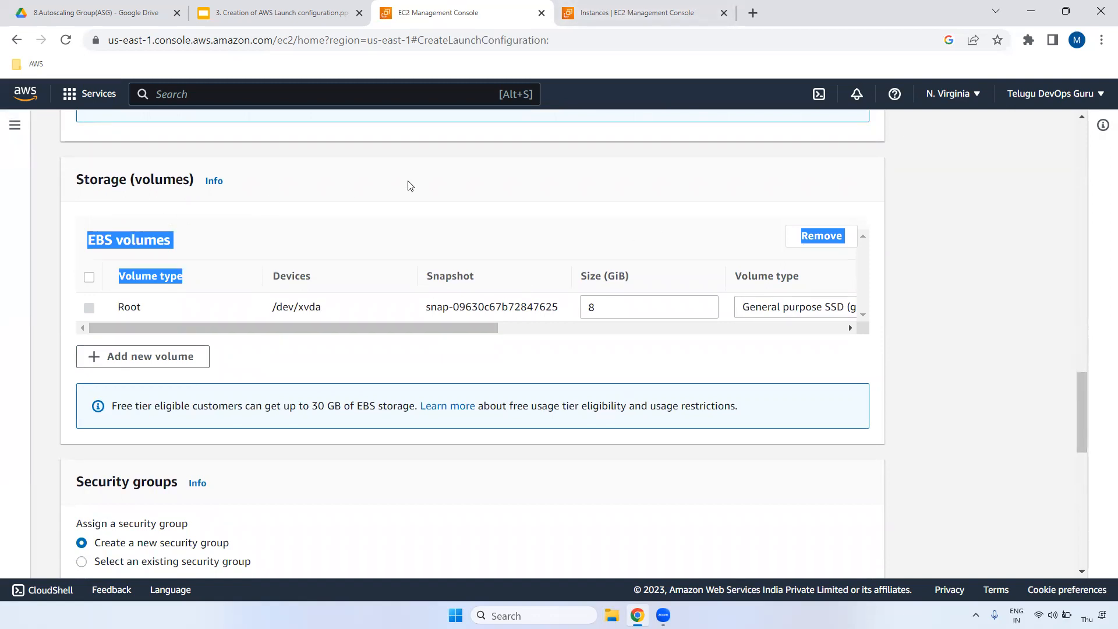
click(213, 230)
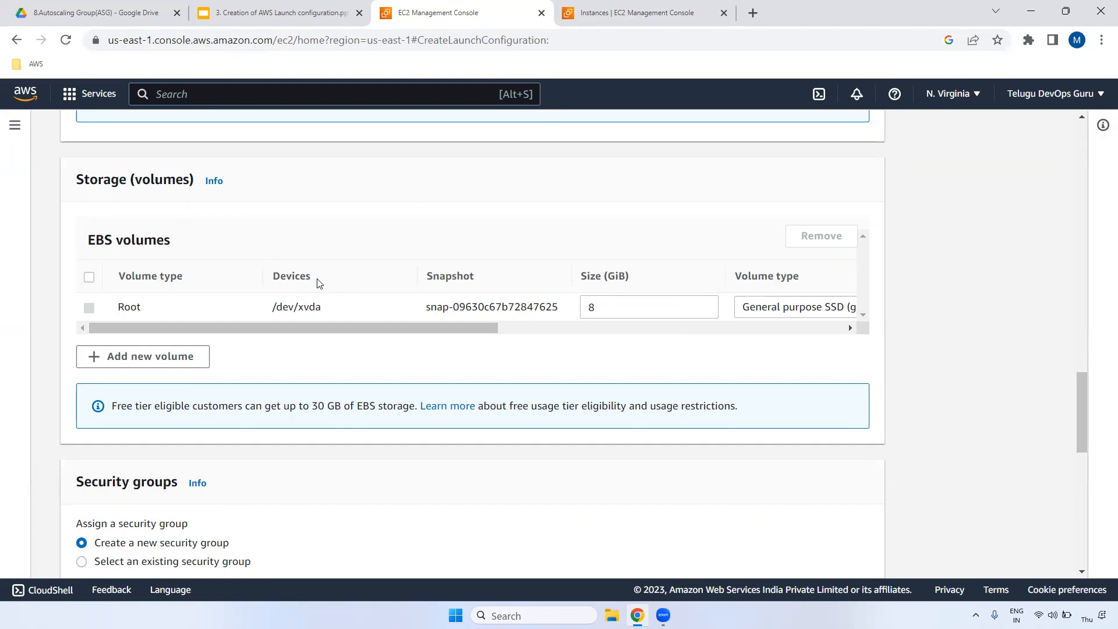
double_click(609, 306)
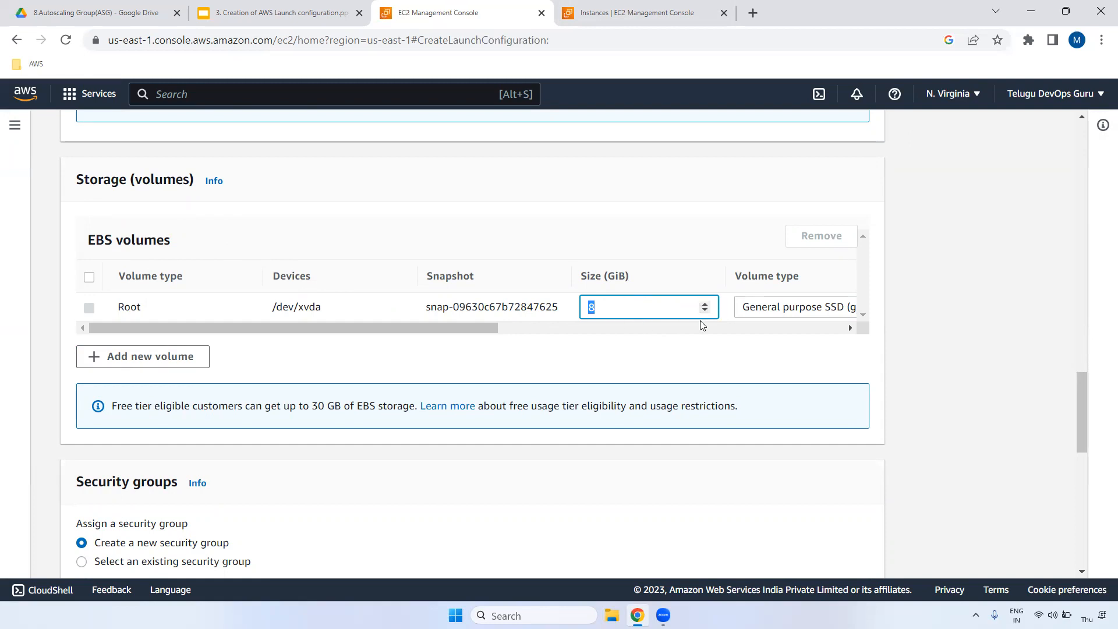
Name the new security group LC-SG.
drag(1085, 389, 1082, 438)
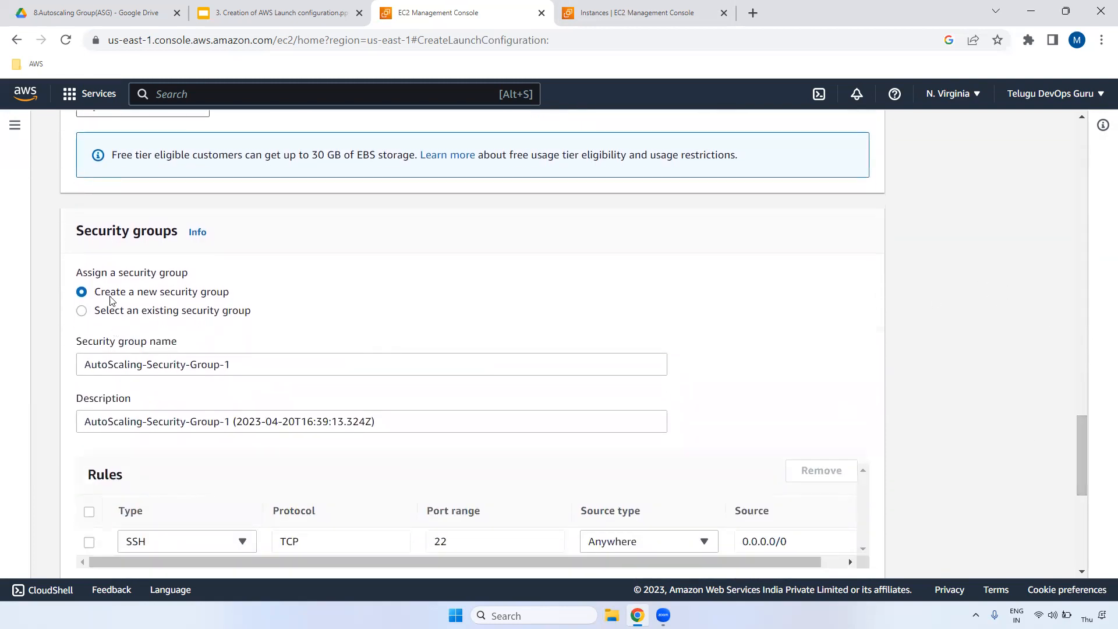
drag(101, 293, 231, 299)
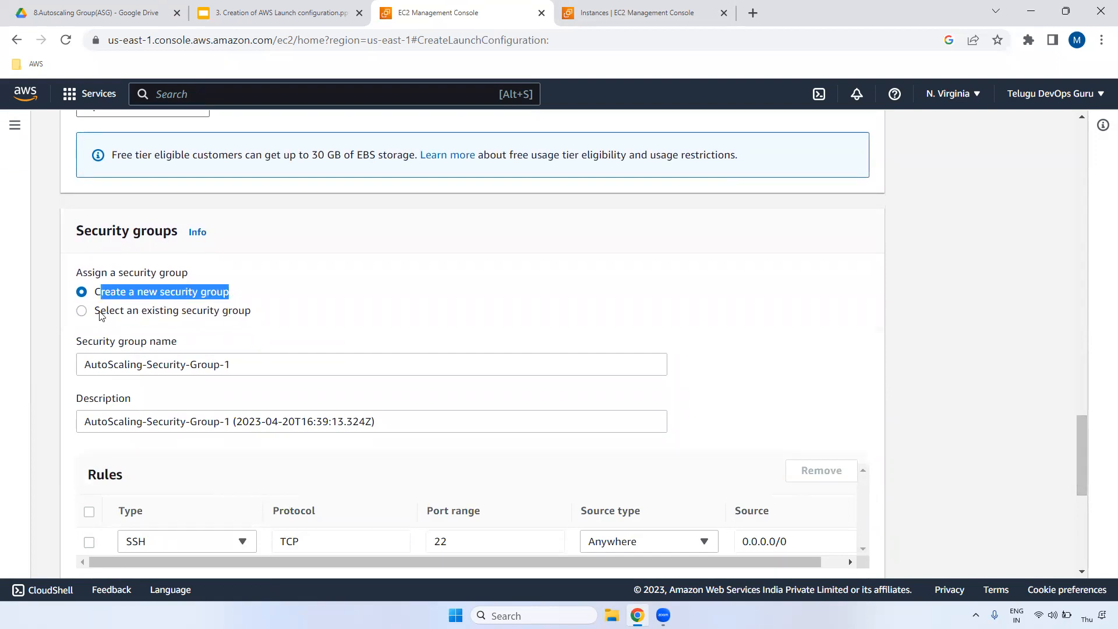
click(191, 364)
double_click(191, 364)
key(BackSpace)
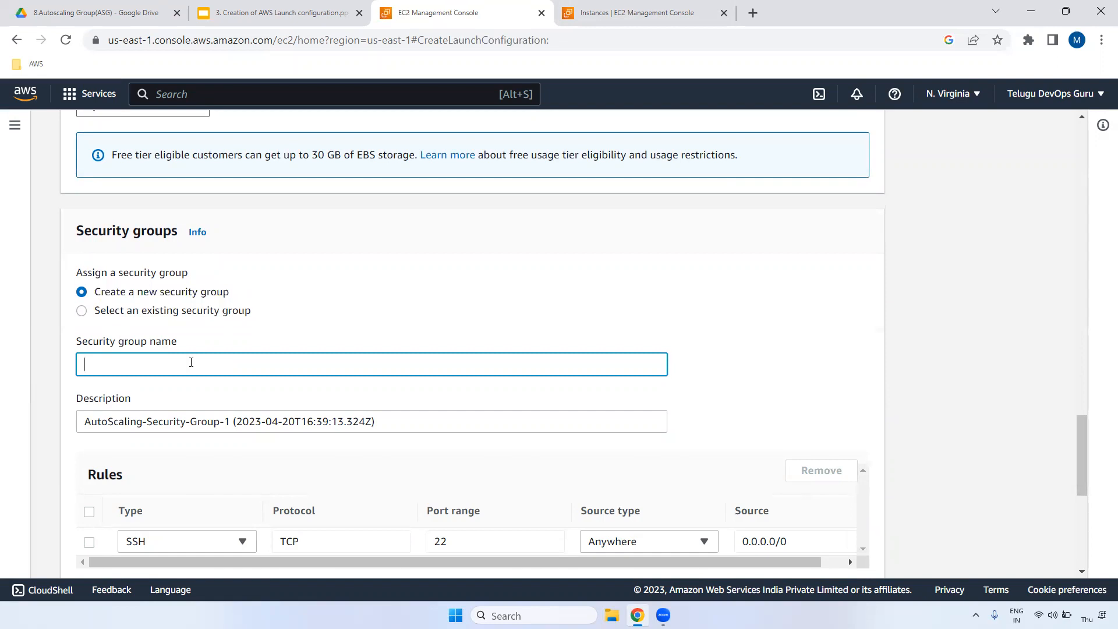
text(LCV)
text(-SG)
click(987, 341)
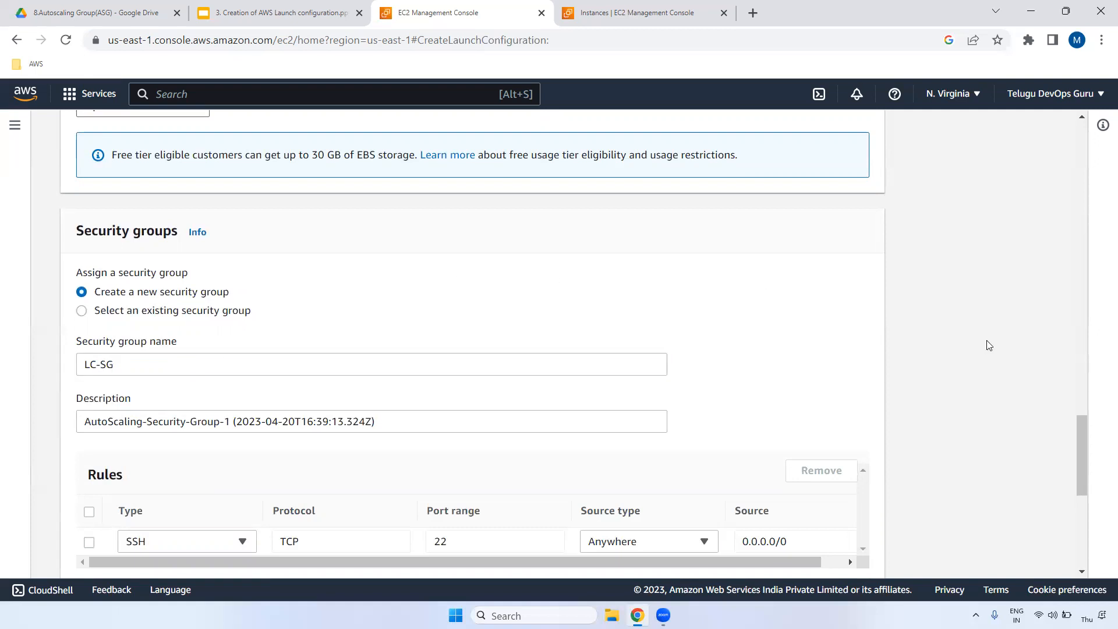
Examine the new security group's description and its SSH rule's port range and source address.
drag(1086, 435, 1085, 457)
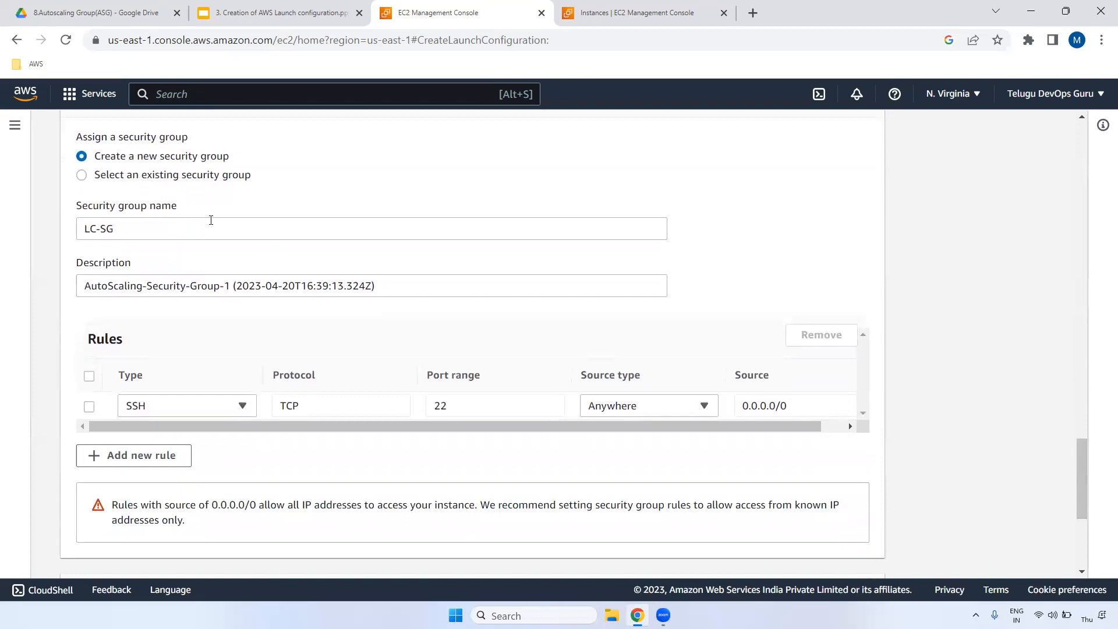
drag(74, 264, 195, 267)
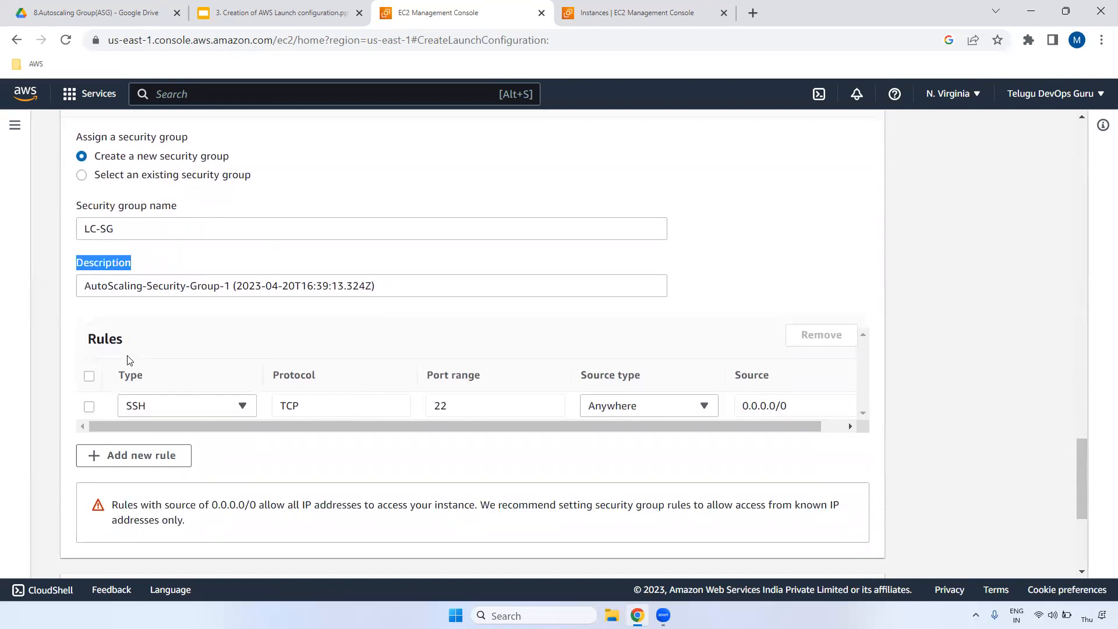
drag(89, 337, 492, 406)
click(474, 405)
double_click(471, 407)
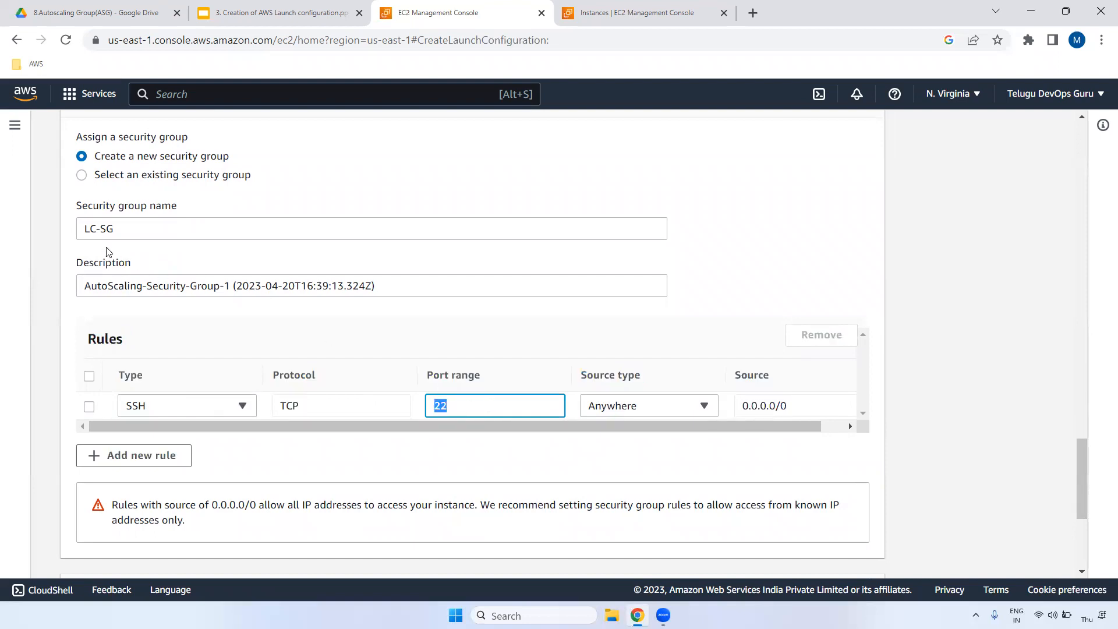
click(489, 405)
scroll(1085, 515, down, 5)
mouse_move(1086, 515)
mouse_down()
mouse_move(1087, 495)
mouse_move(1086, 508)
mouse_up()
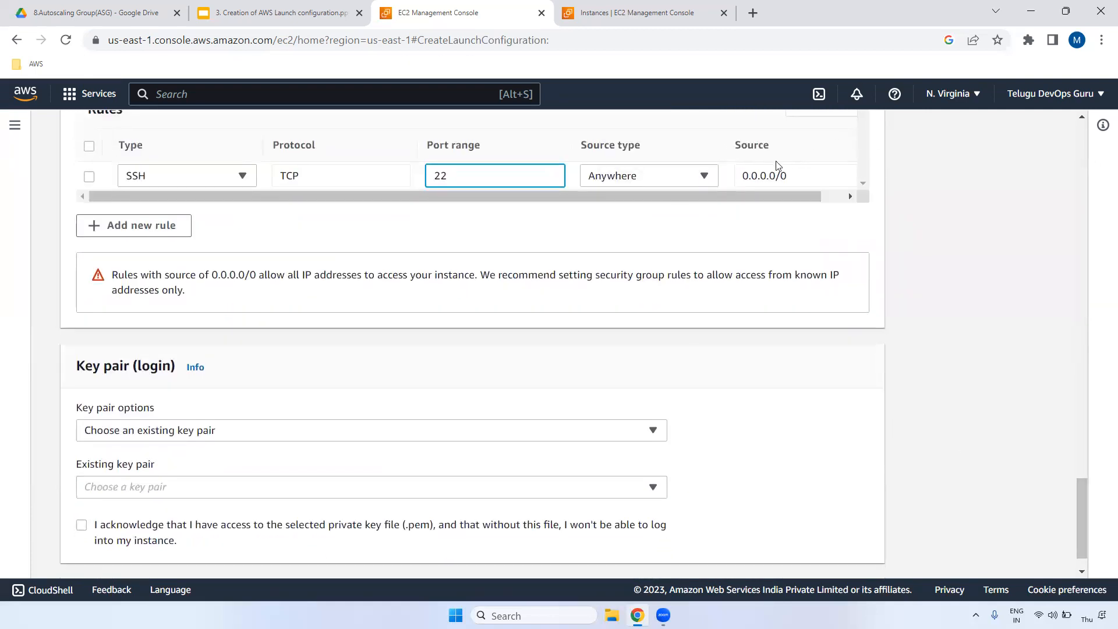
drag(745, 175, 802, 178)
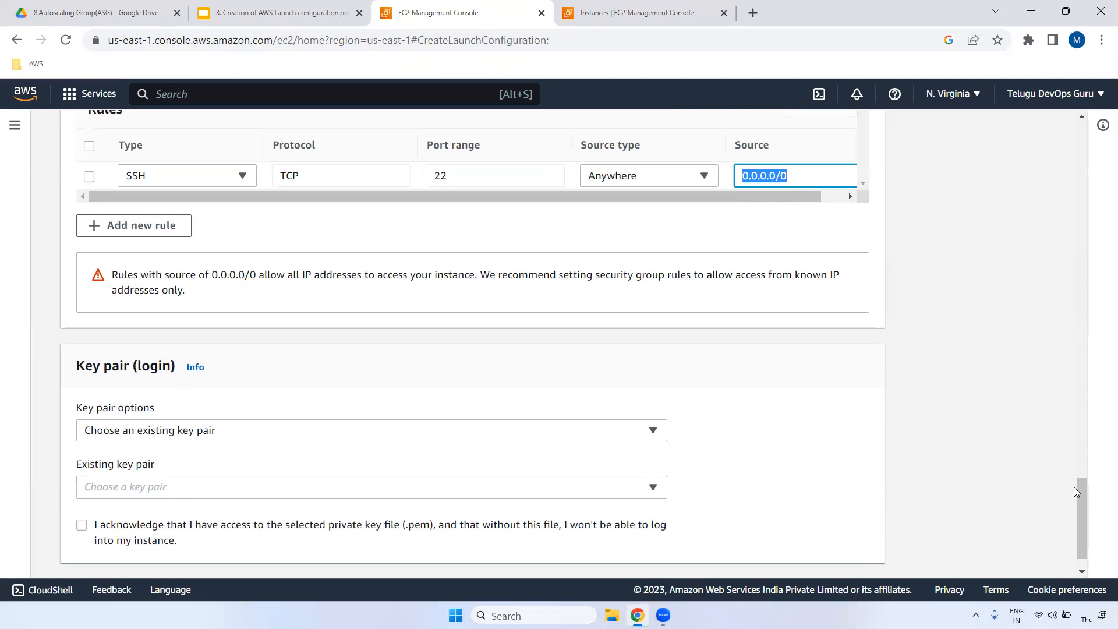
Create the launch configuration with the existing key pair dev, acknowledging access to its private key file.
scroll(1077, 492, down, 1)
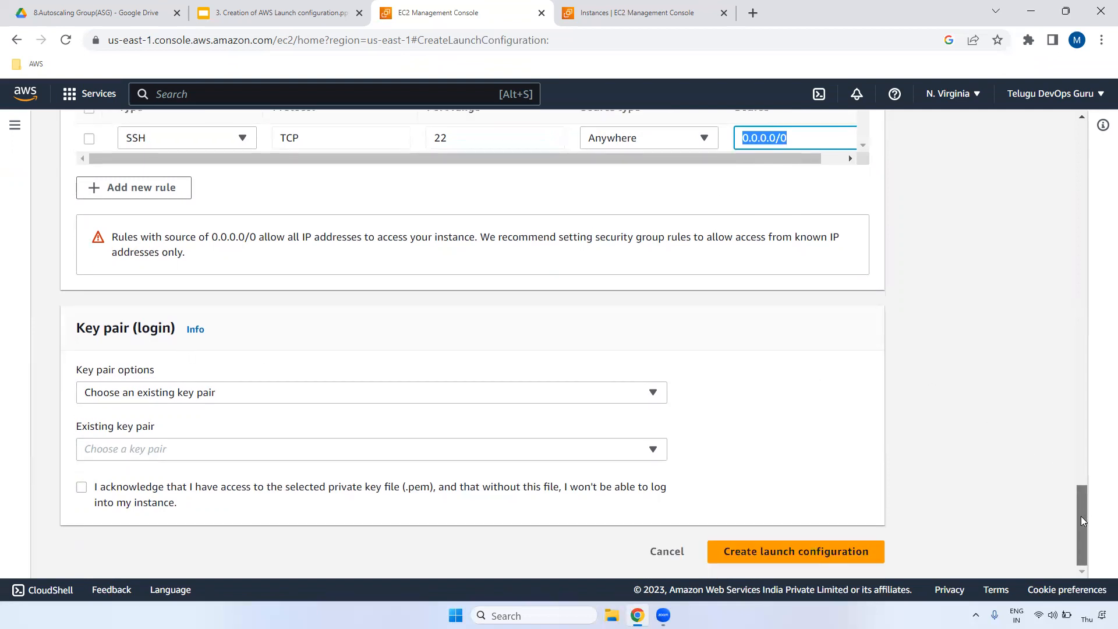
click(231, 397)
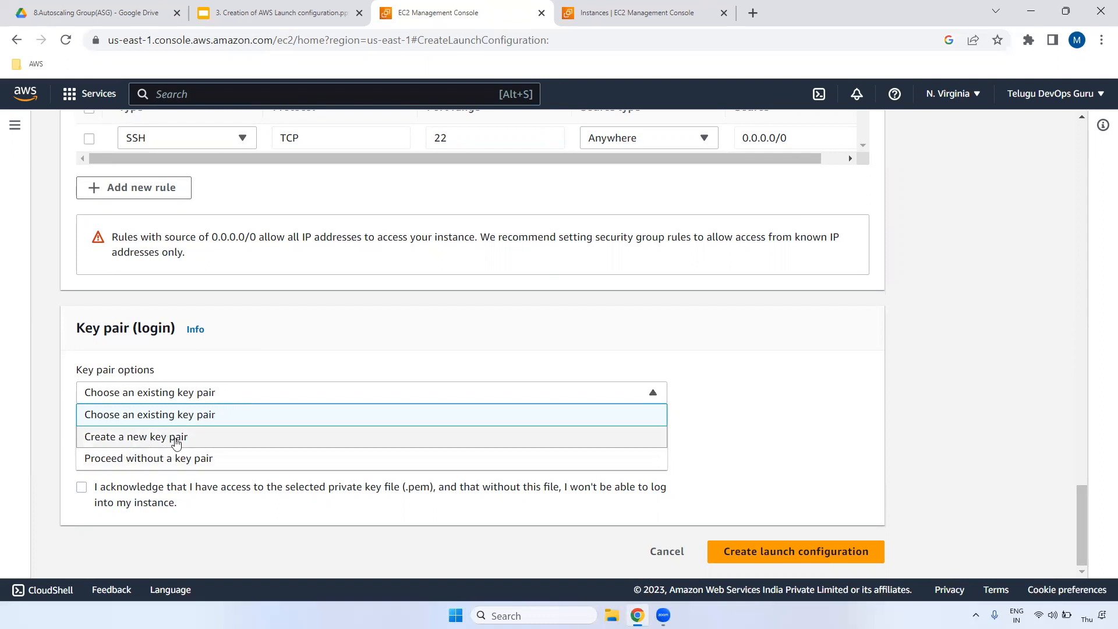
click(208, 419)
click(186, 449)
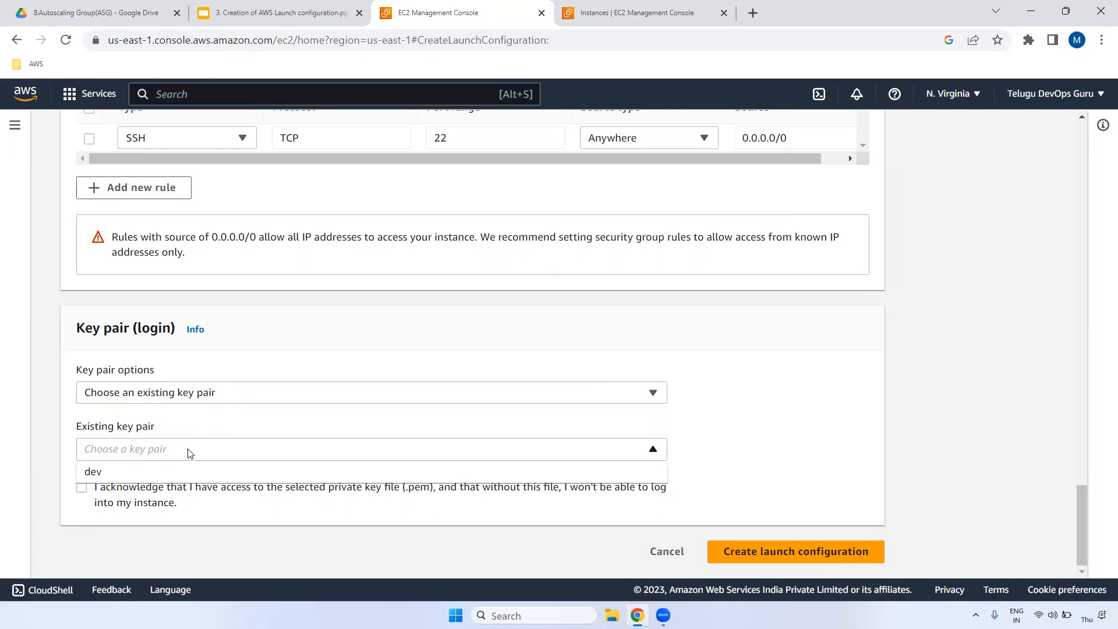
click(109, 471)
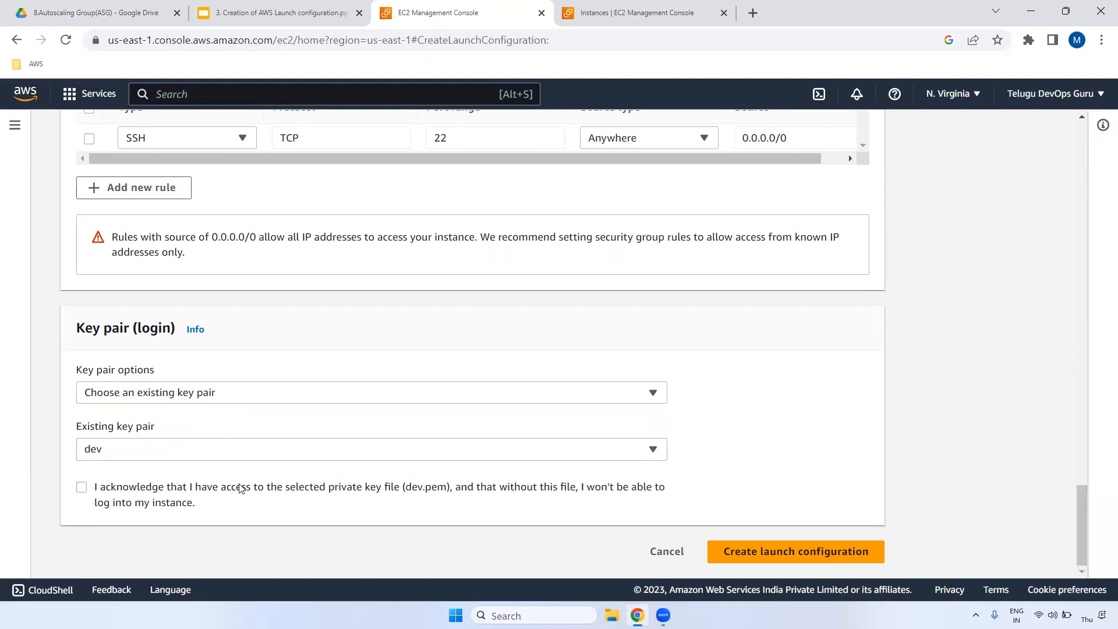
click(82, 487)
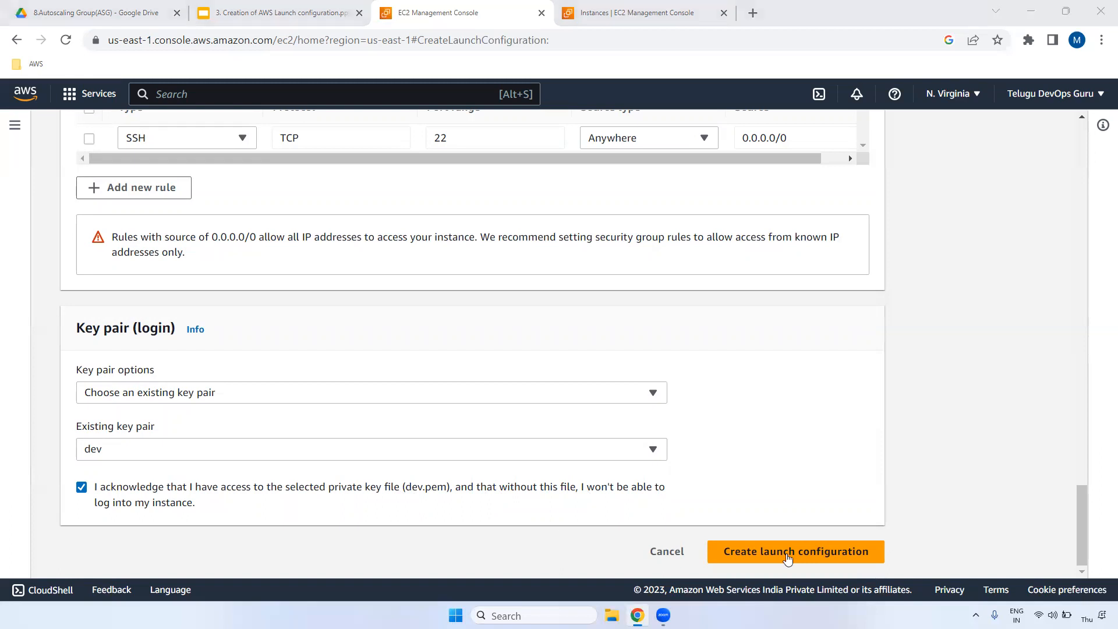
click(814, 550)
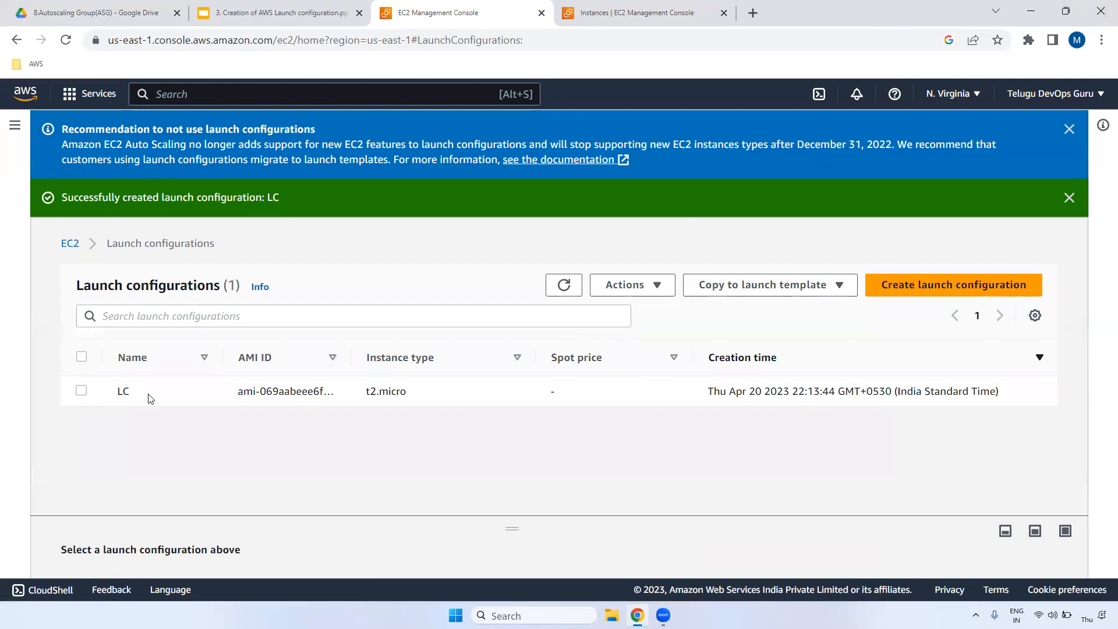
Select the LC launch configuration, dismiss the notification banners and enlarge the details pane to review its settings.
click(81, 391)
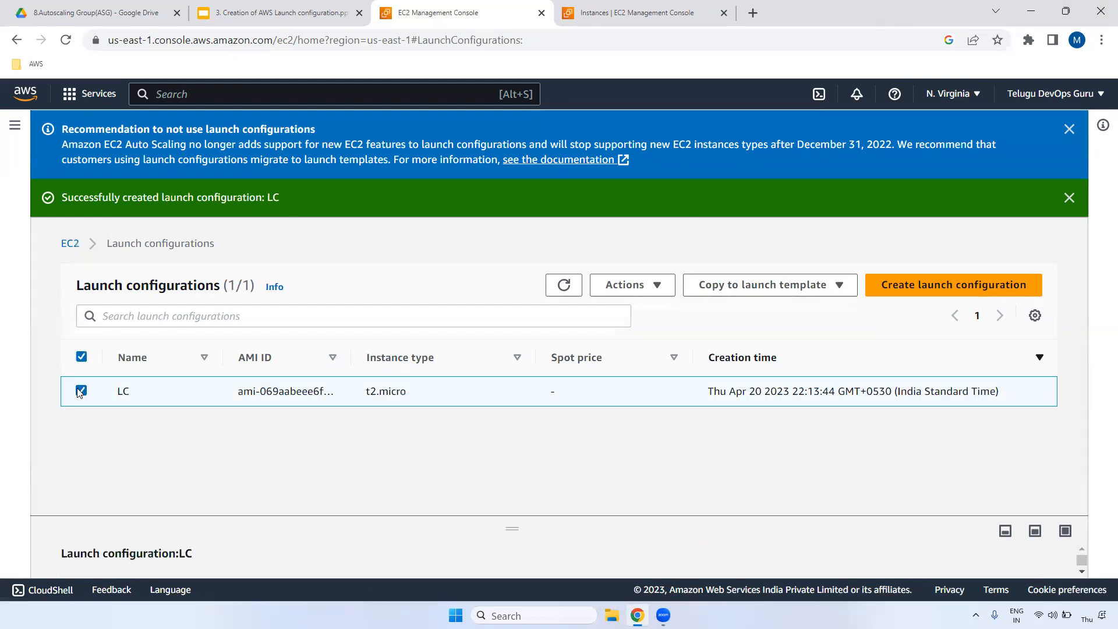
drag(512, 529, 523, 420)
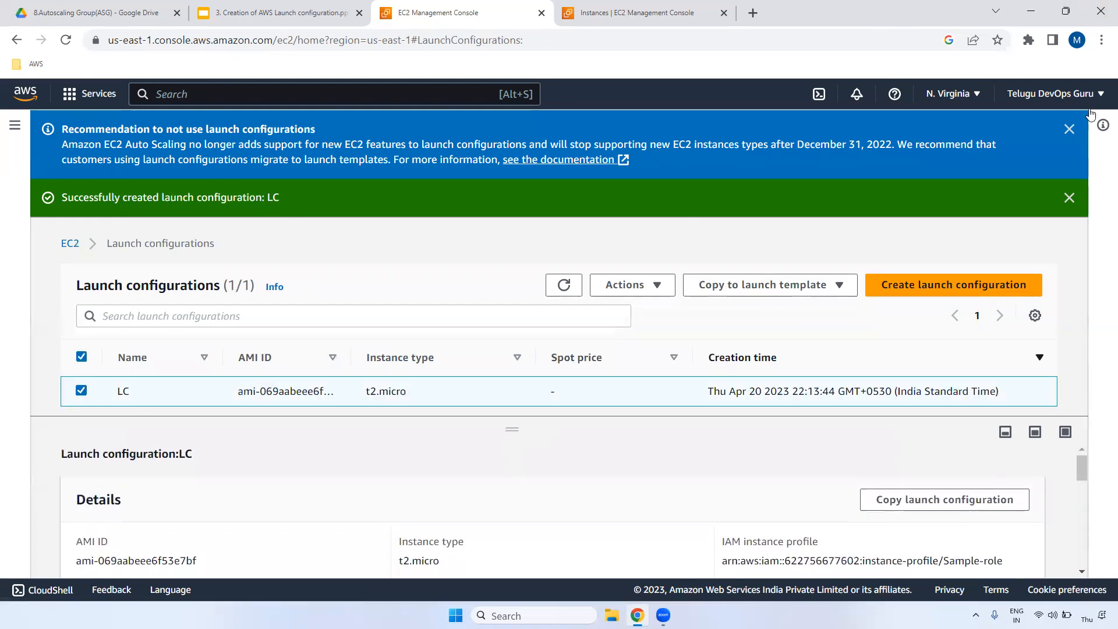
click(1069, 130)
click(1071, 132)
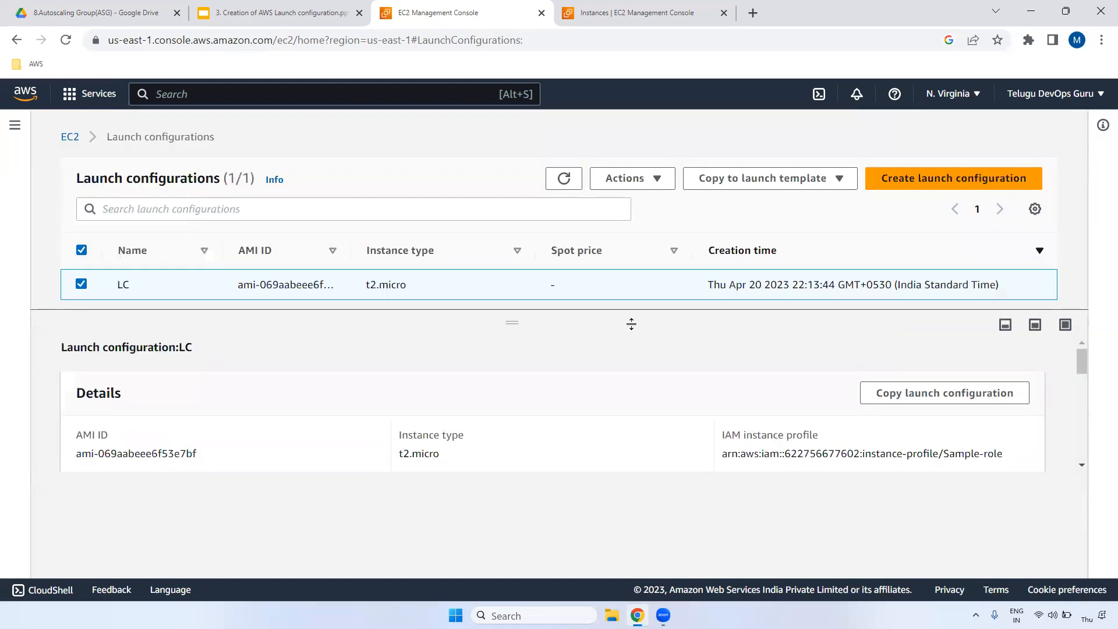
drag(76, 444, 187, 457)
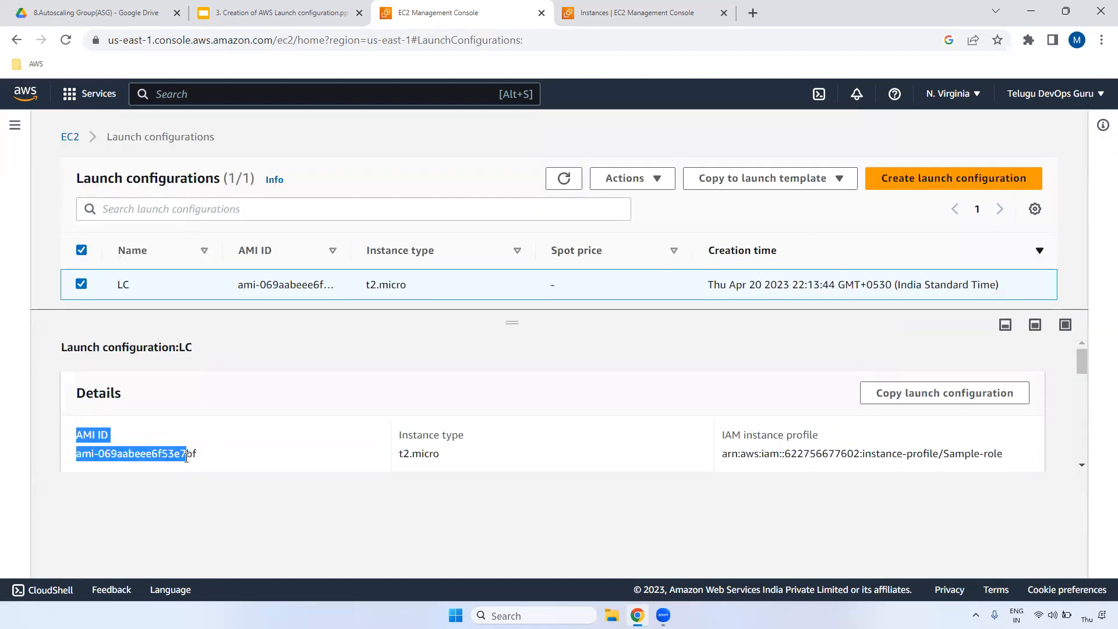
click(574, 454)
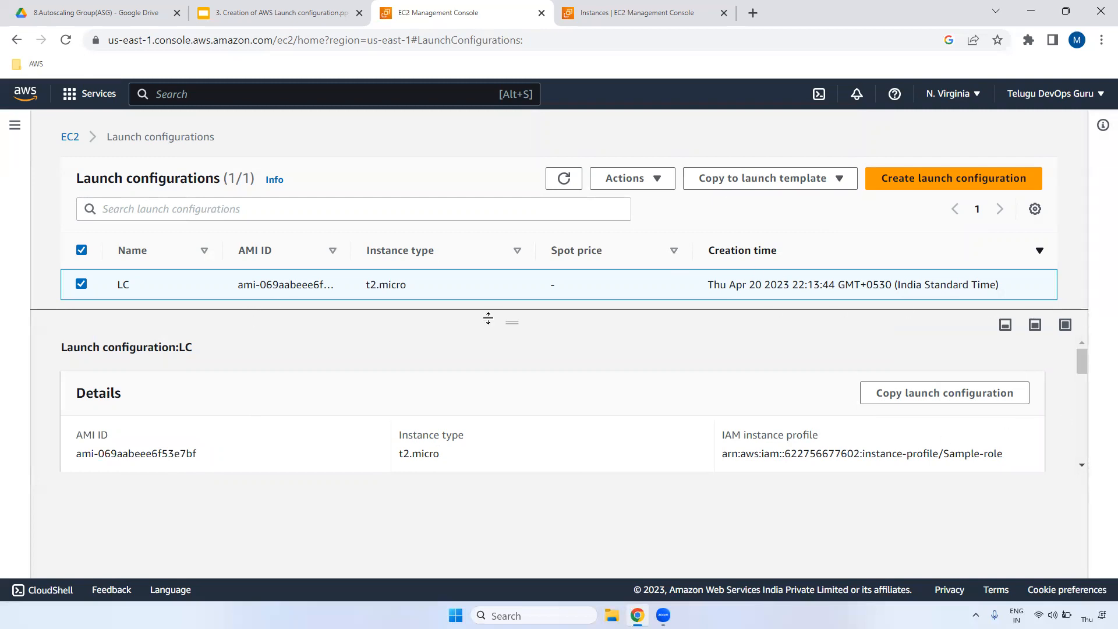
drag(514, 322, 532, 310)
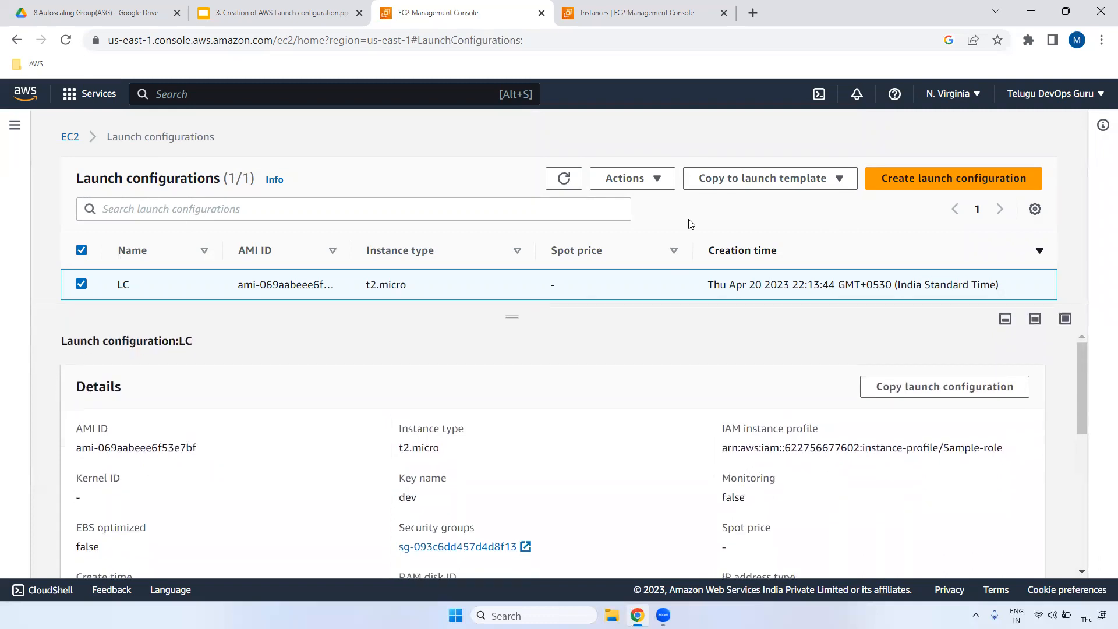
Examine the actions available for the LC launch configuration and its listed instance type.
click(660, 180)
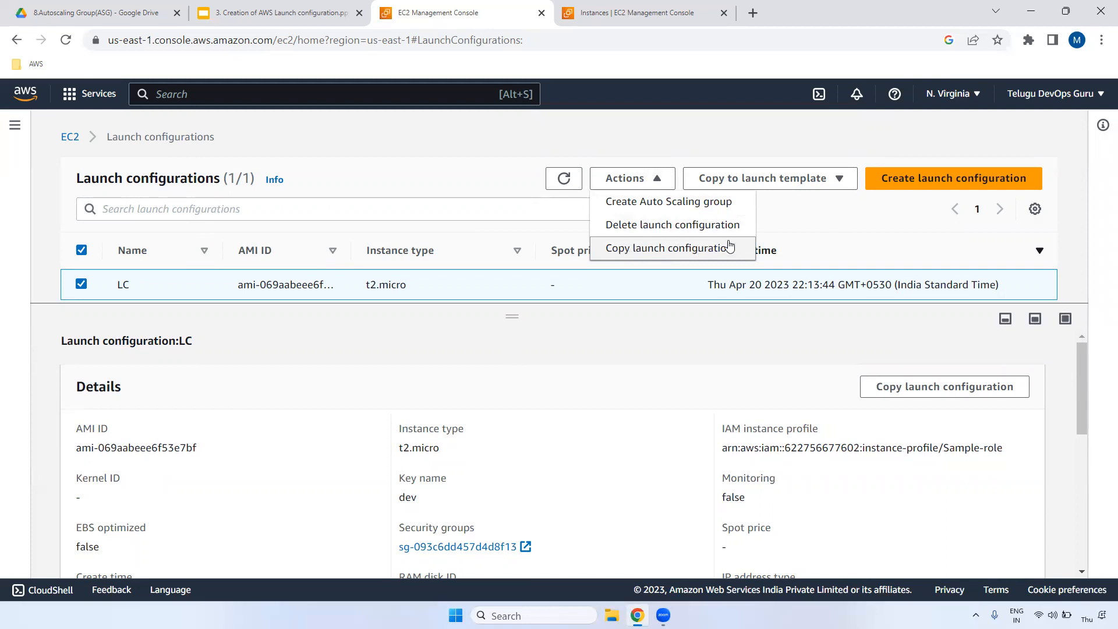
click(353, 354)
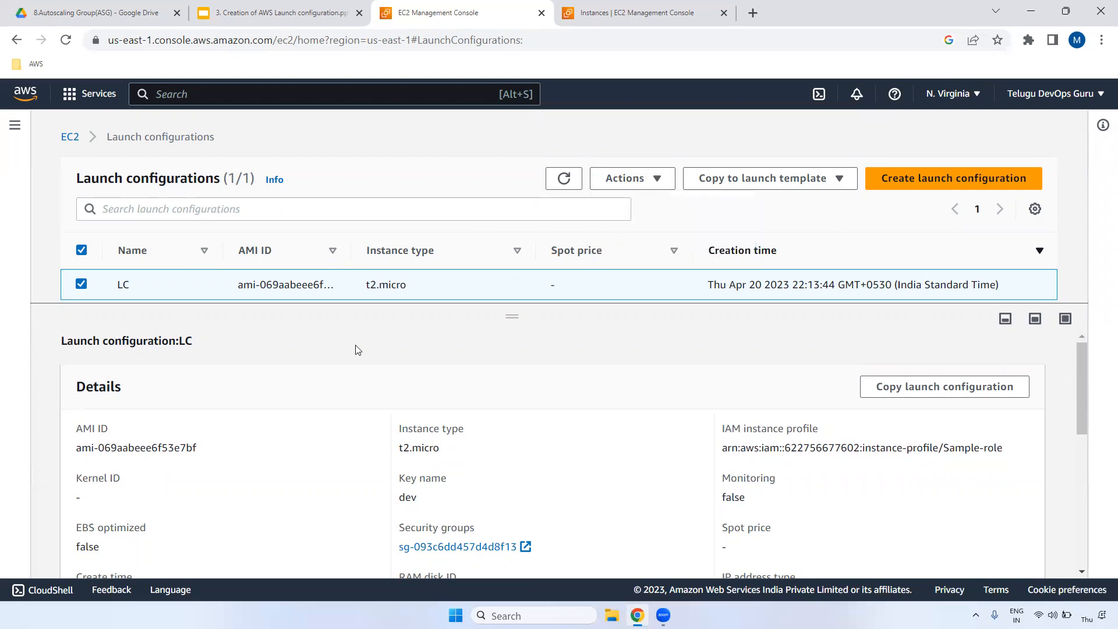
double_click(380, 284)
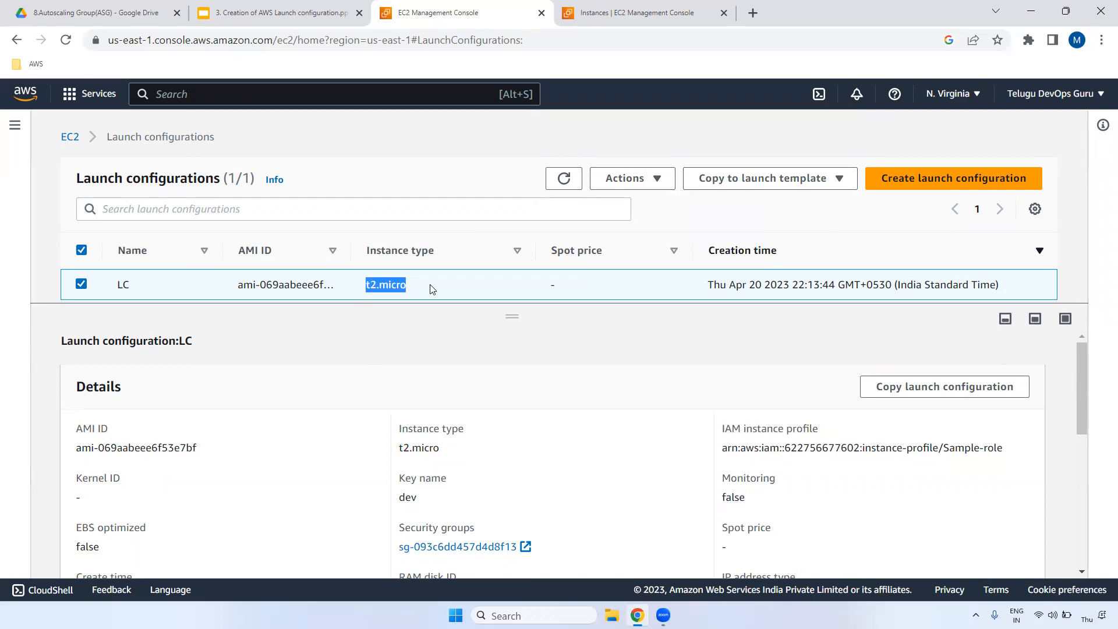
Copy the LC launch configuration and name the copy LC-New.
click(663, 176)
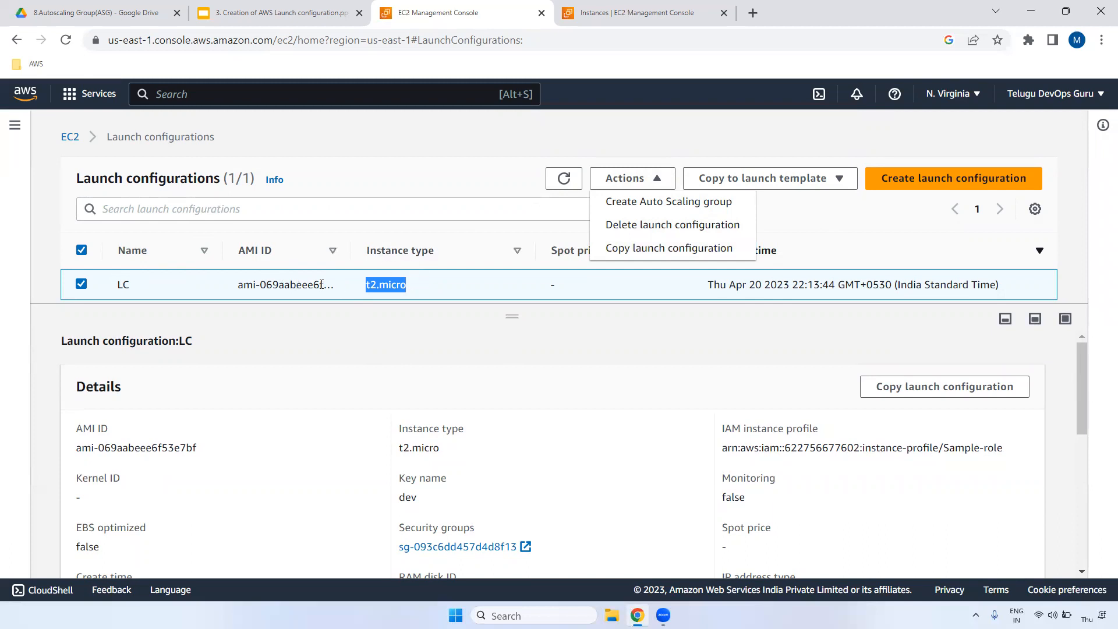
click(663, 249)
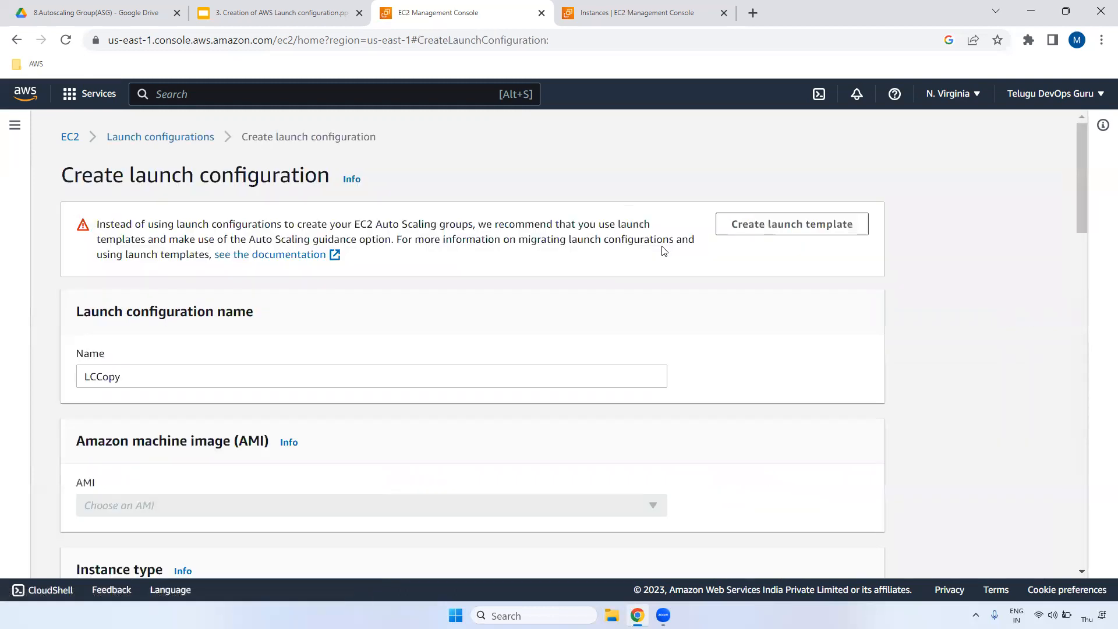
drag(122, 377, 93, 377)
click(126, 376)
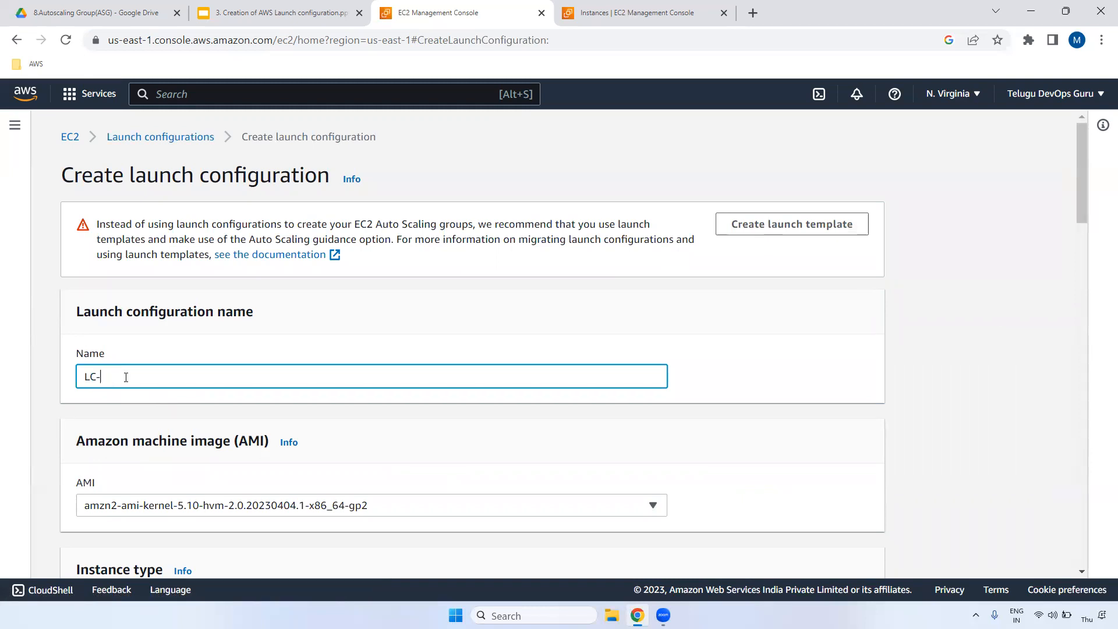
text(w)
Change the copy's instance type to t3.medium, filtering the instance types by "t3.med".
drag(1083, 163, 1082, 220)
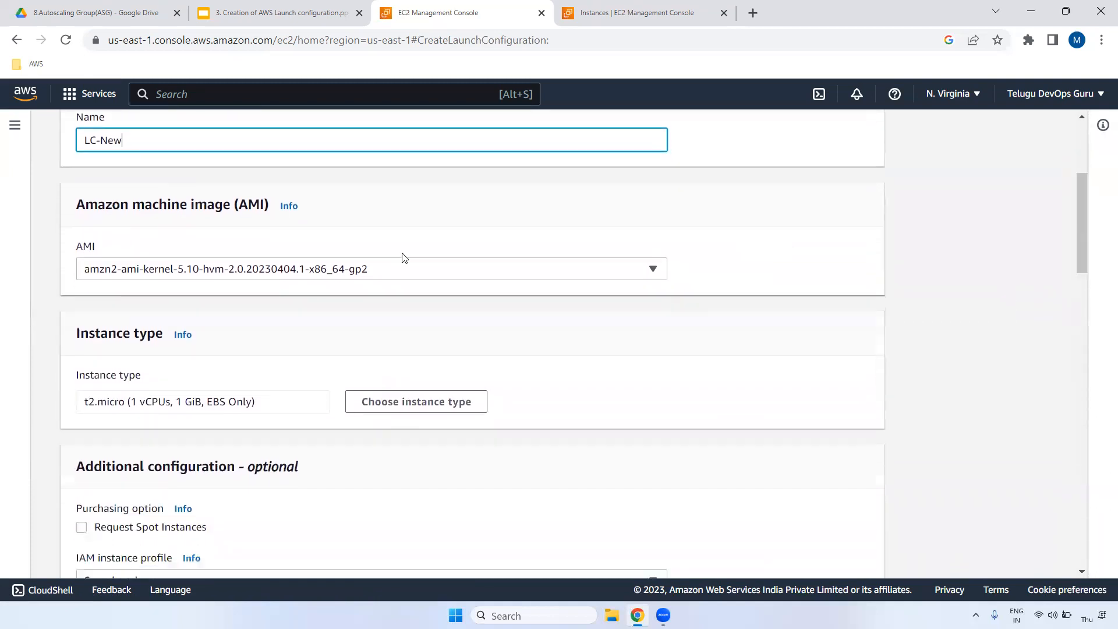
click(396, 408)
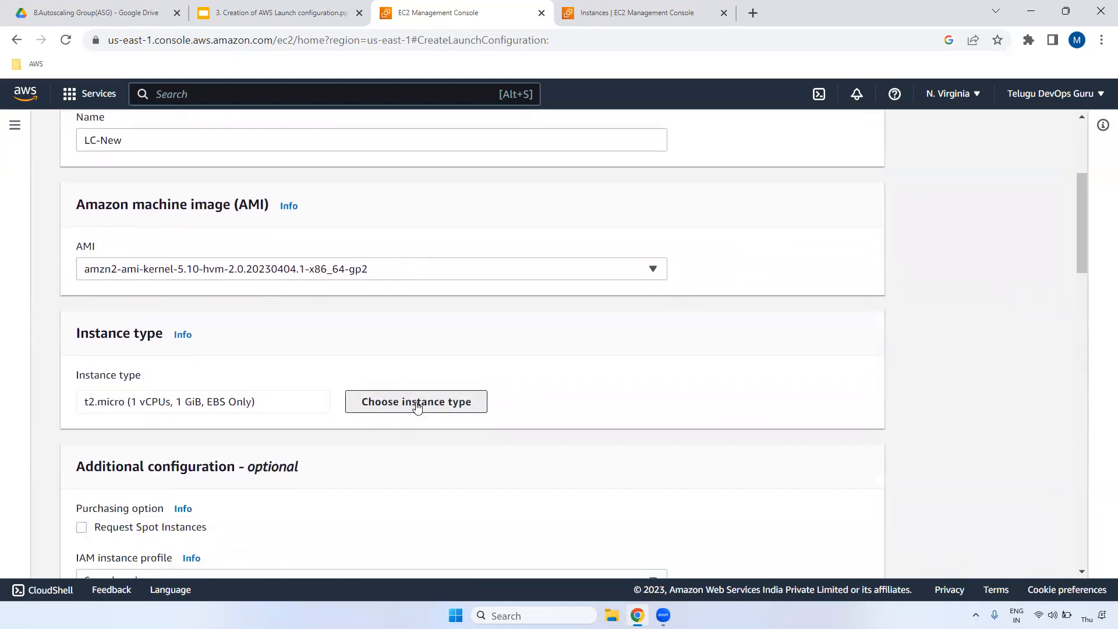
click(441, 402)
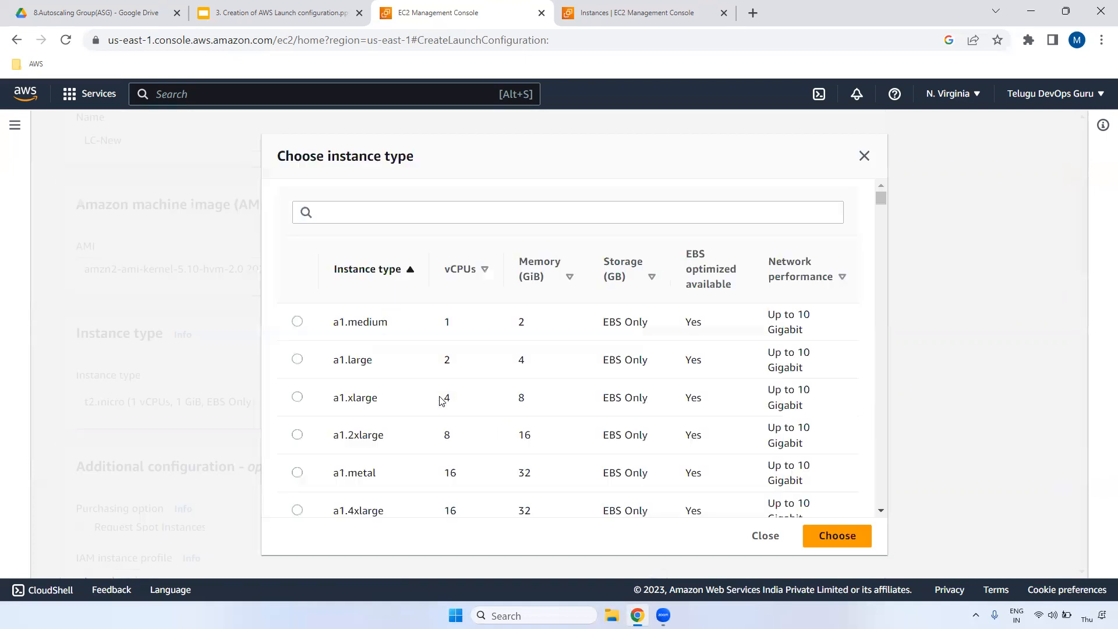
click(419, 212)
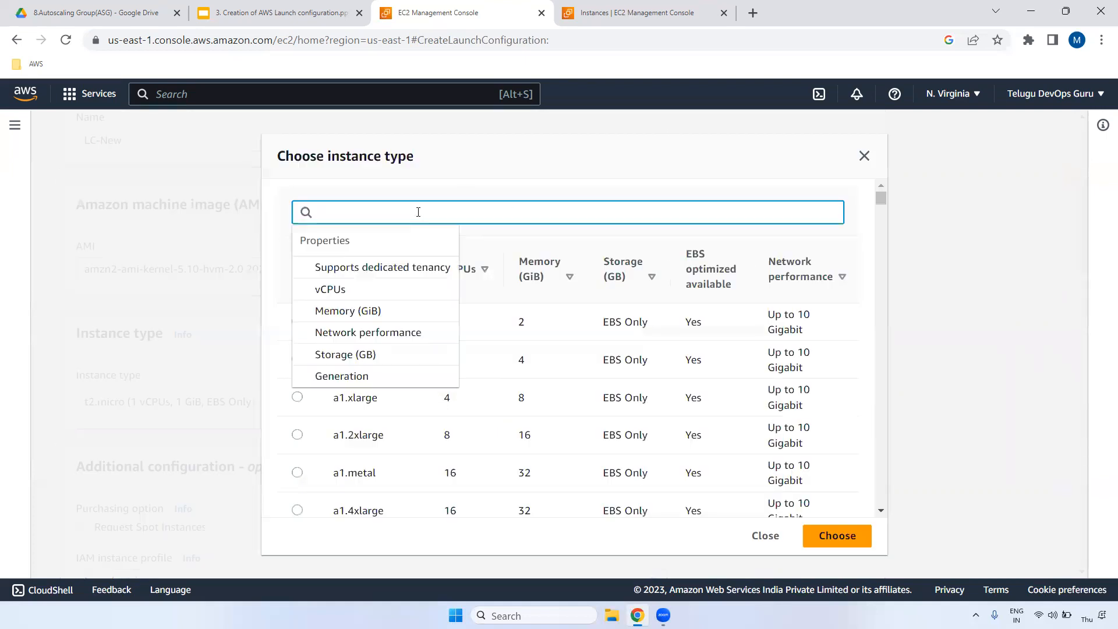
text(t3.m)
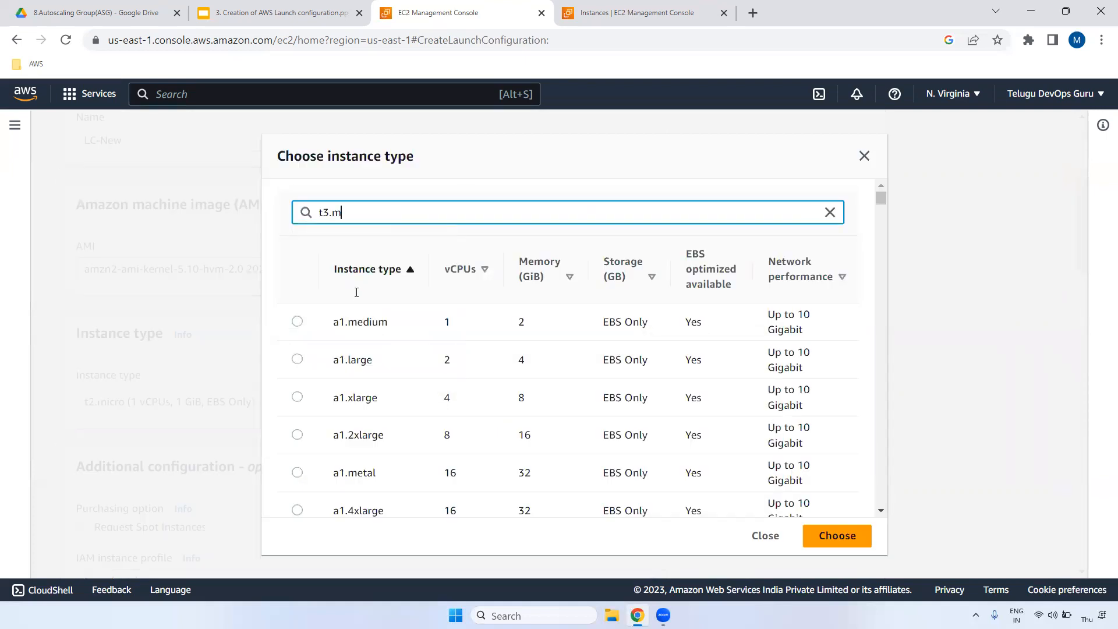
text(ed)
click(297, 318)
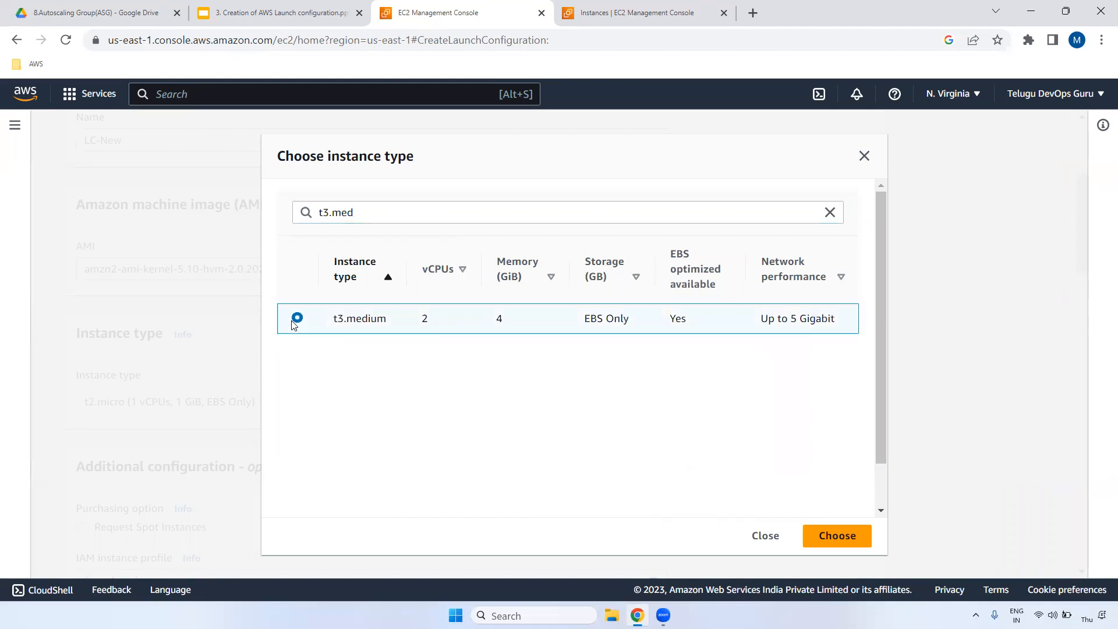
click(847, 536)
Acknowledge access to the dev private key file and create the LC-New launch configuration.
drag(1084, 194, 1103, 509)
scroll(639, 443, down, 2)
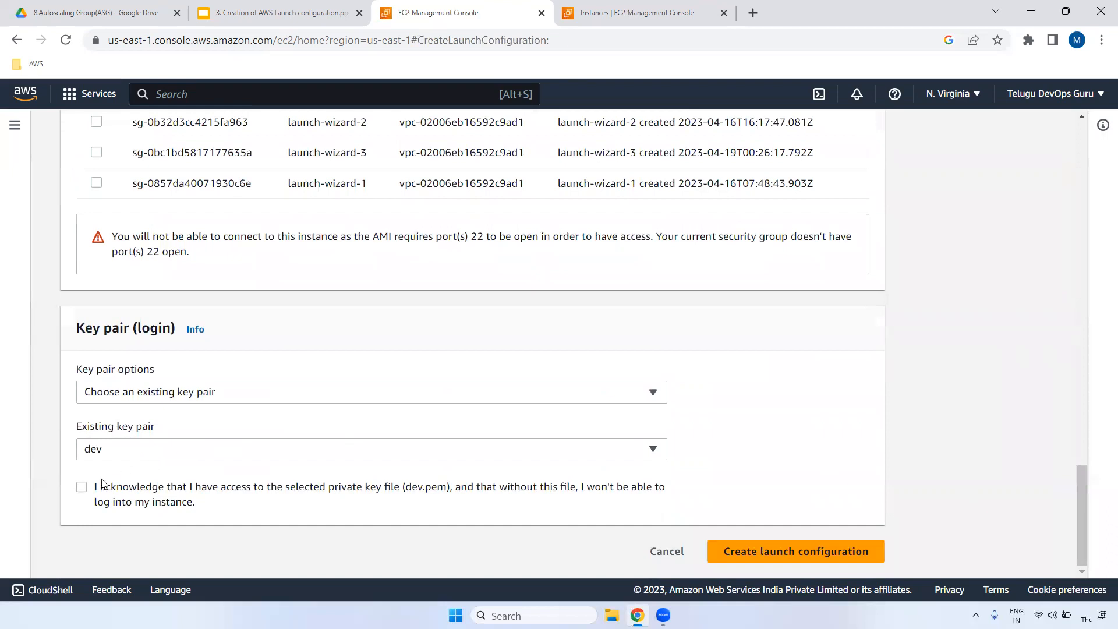
click(83, 487)
click(814, 550)
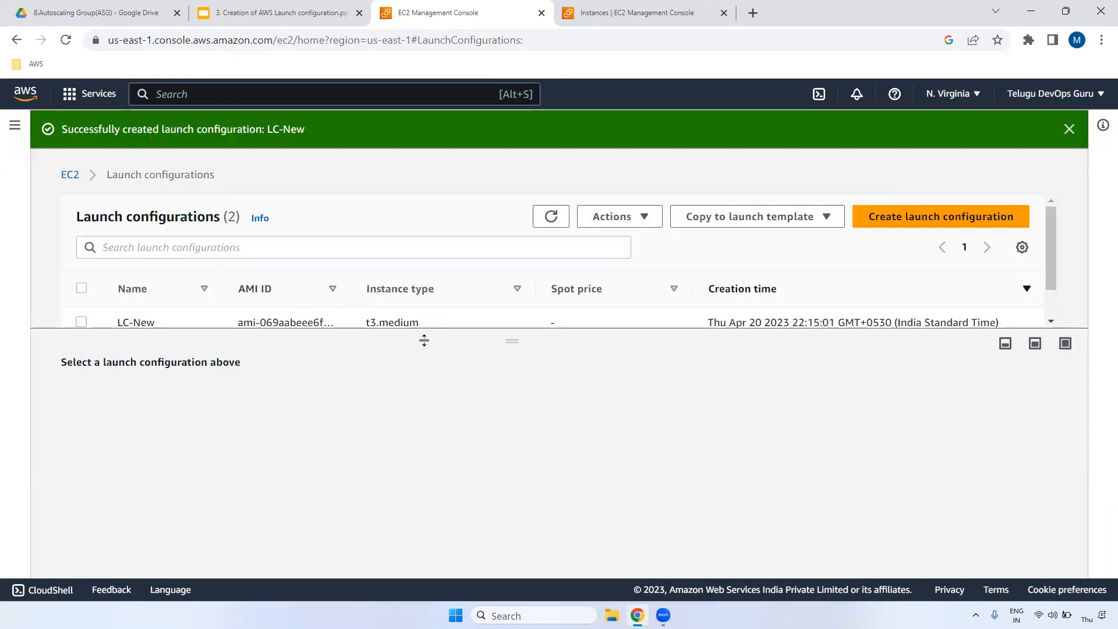
Enlarge the launch configurations list to review both entries and dismiss the success notification.
drag(512, 342, 510, 431)
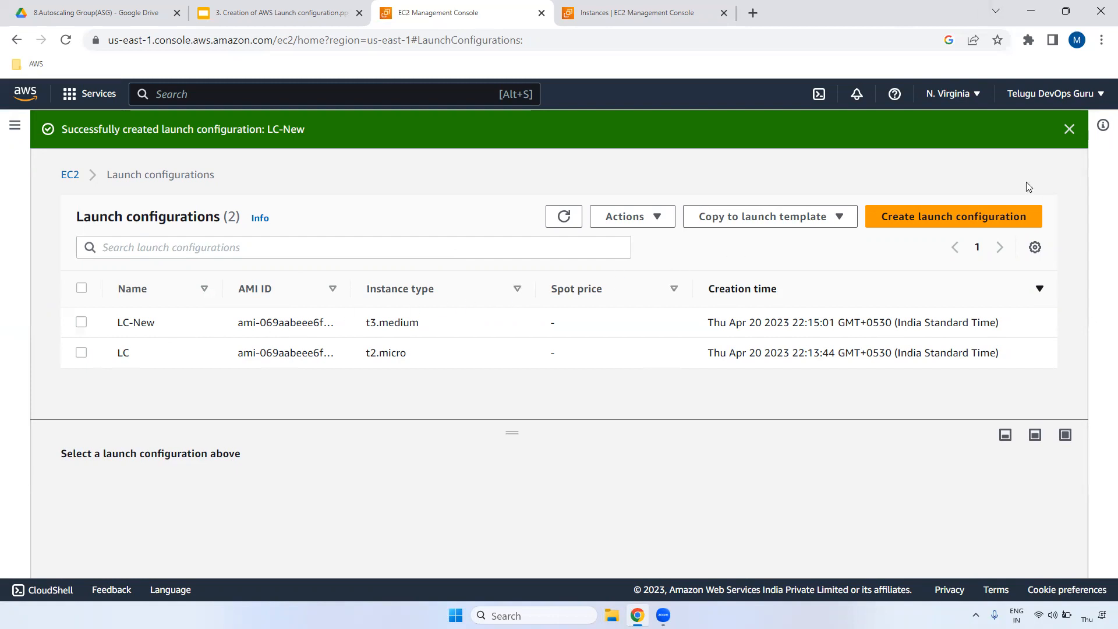
click(1069, 130)
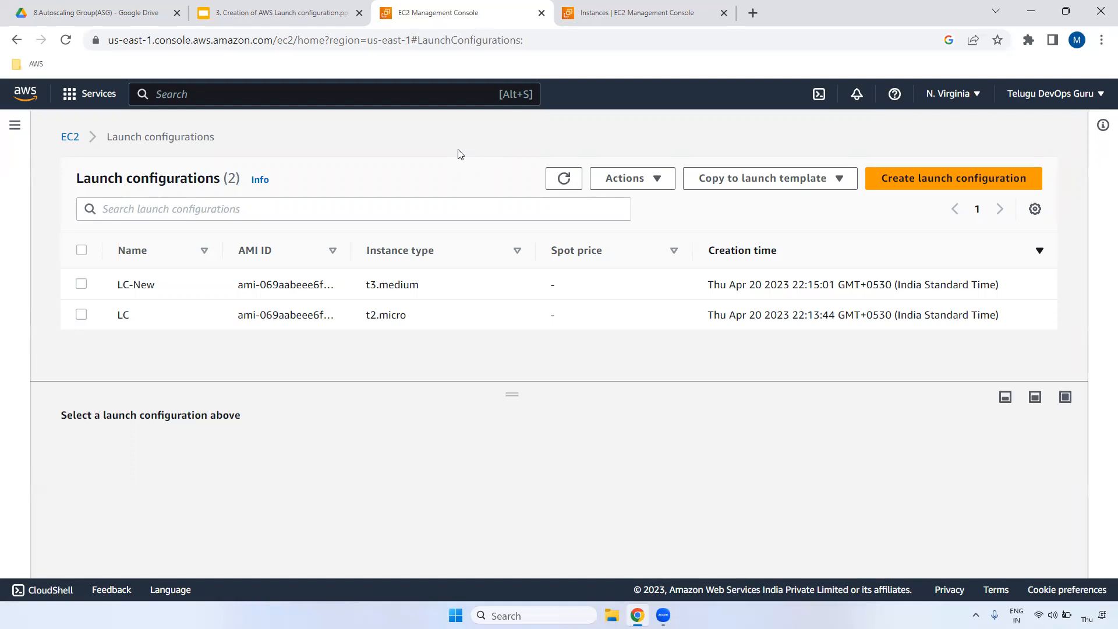
drag(76, 178, 220, 176)
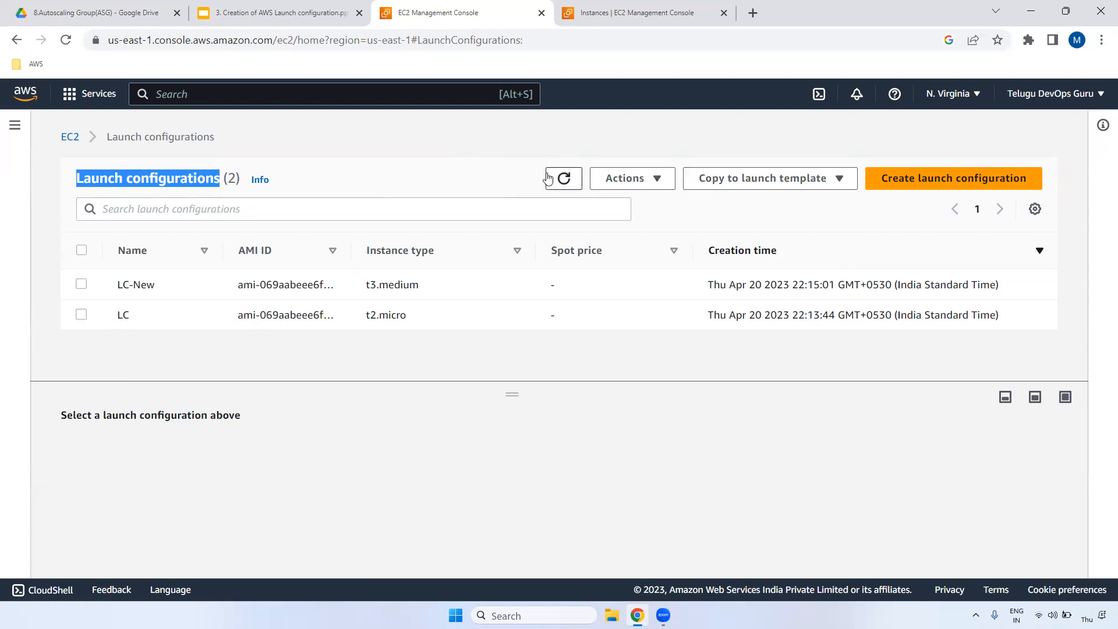
Switch to the Google Slides presentation and start the slideshow from the Thank You slide.
click(282, 12)
click(98, 443)
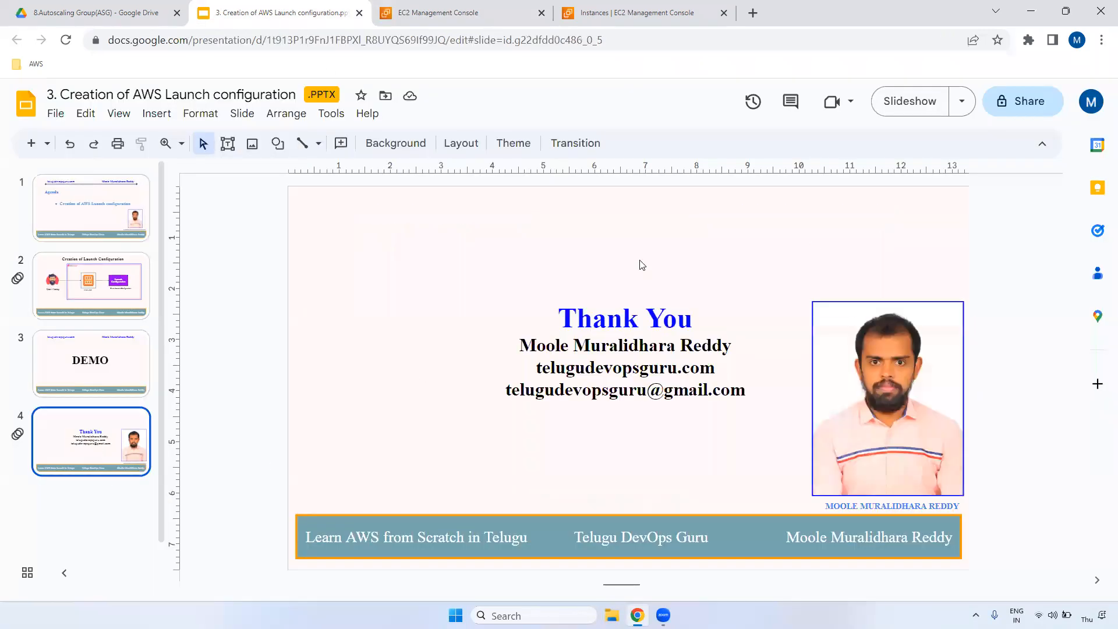
click(911, 100)
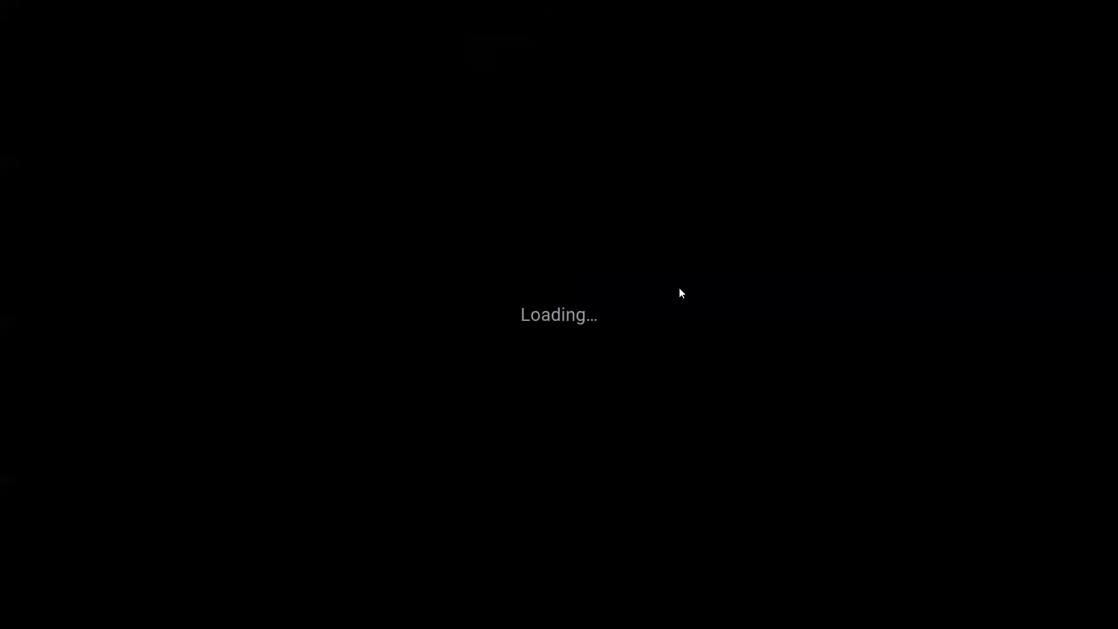